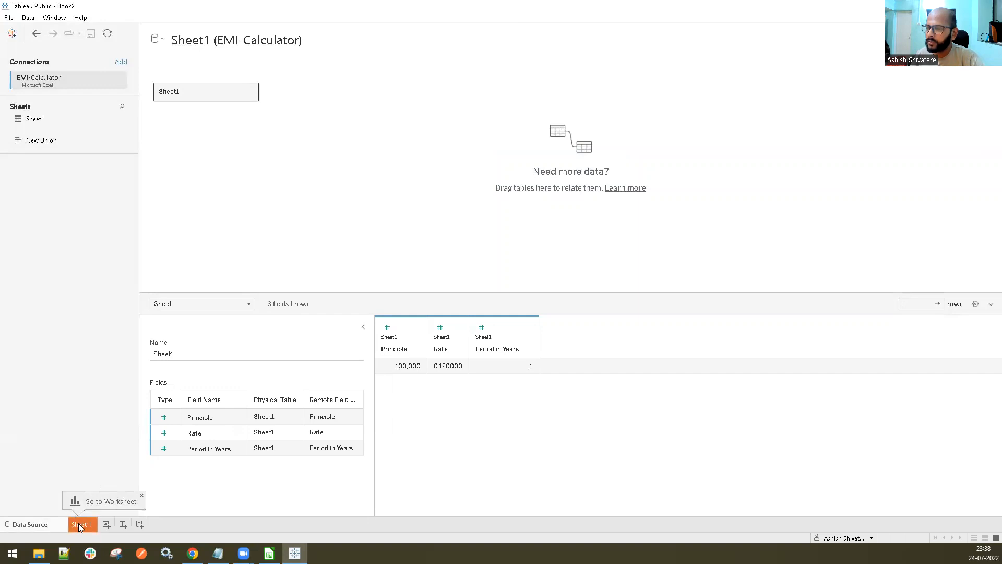
On Sheet 1, start a new parameter named inputPrinciple with Integer data type and a current value of 1,00,000
left_click(78, 523)
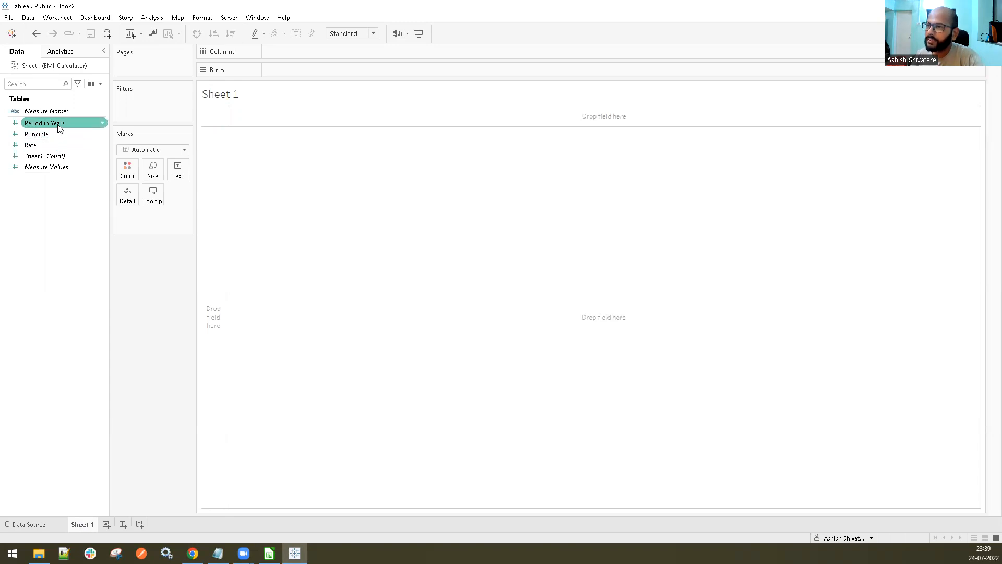
right_click(49, 348)
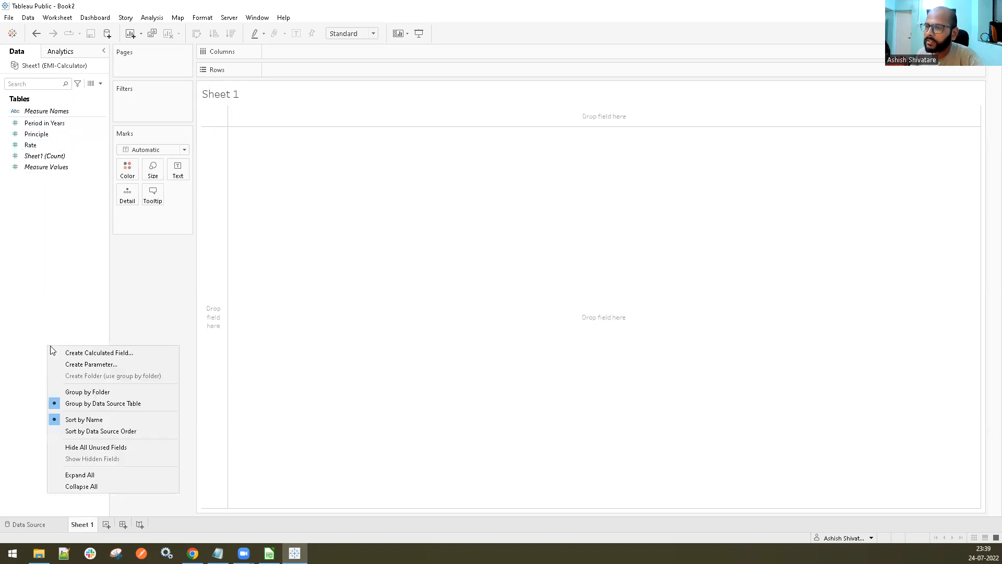
left_click(69, 361)
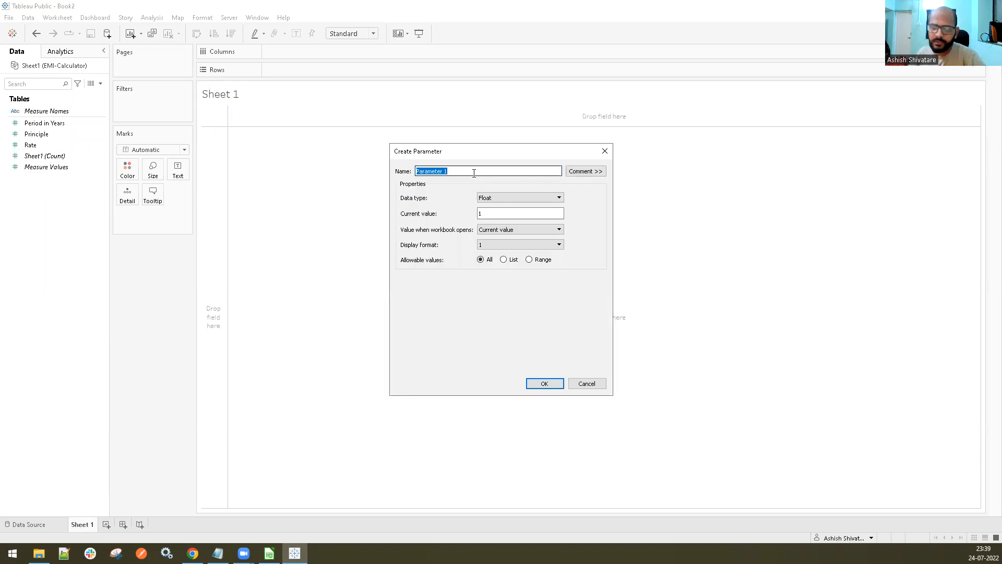
type("inputPrinciple")
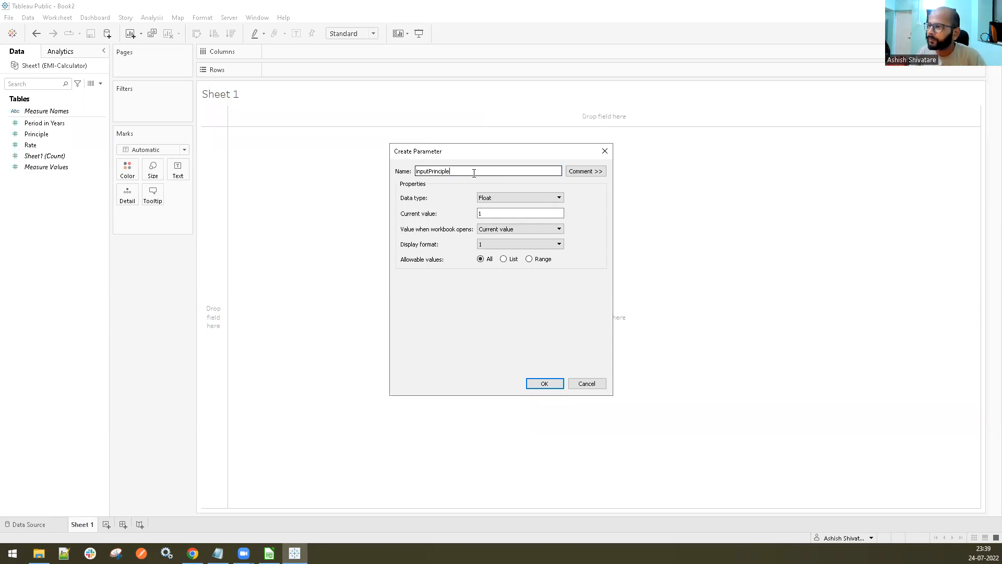
left_click(497, 199)
left_click(494, 213)
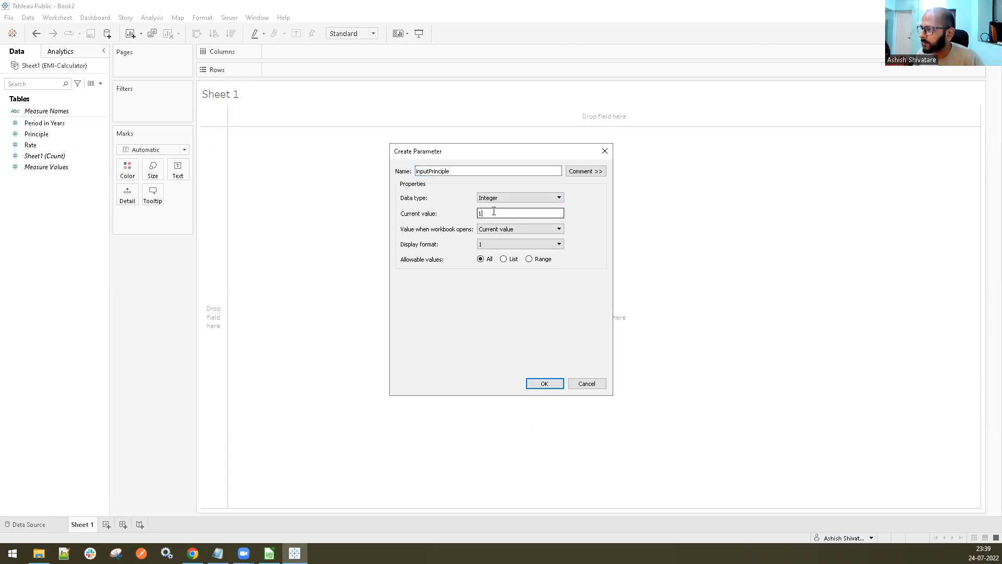
type("00000")
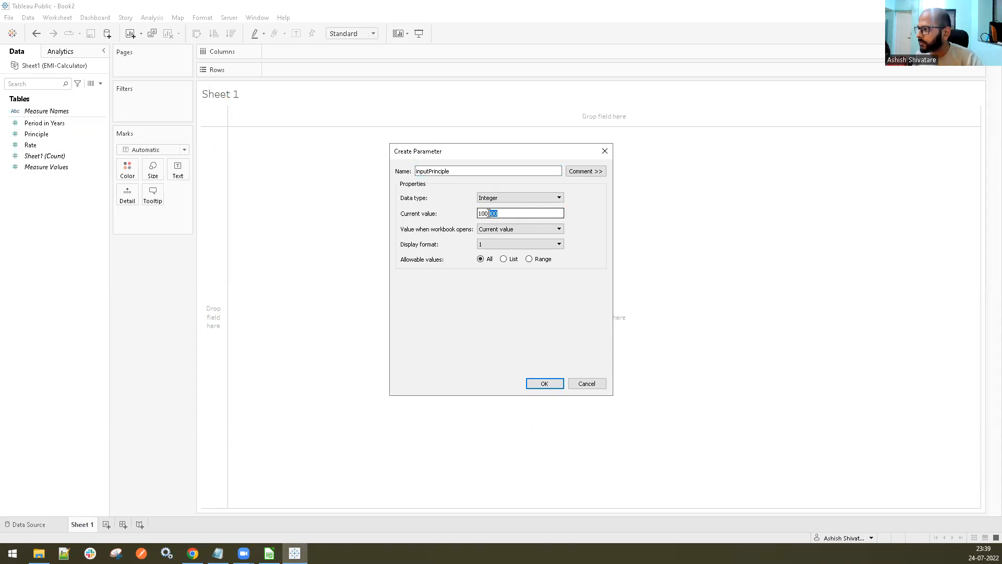
left_click(493, 245)
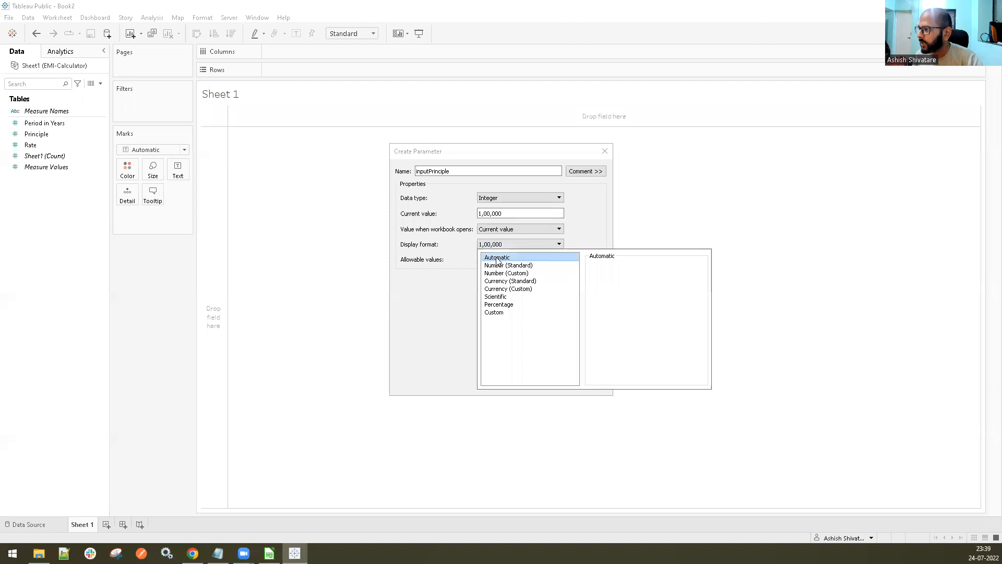
left_click(458, 283)
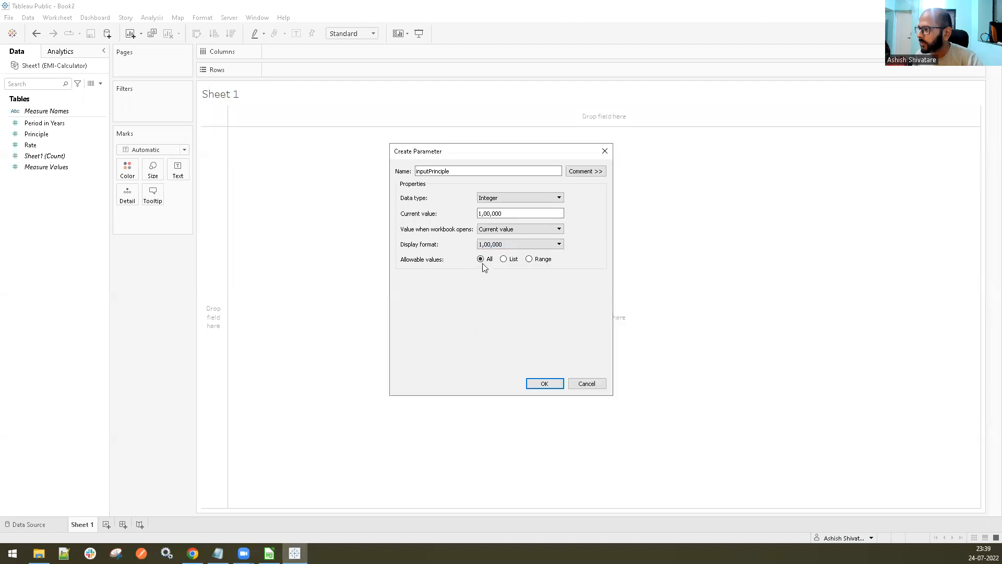
Restrict inputPrinciple's allowable values to a range with minimum 1,00,000 and maximum 1,00,00,000
left_click(529, 259)
left_click(404, 289)
left_click(449, 290)
type("00,")
type("00")
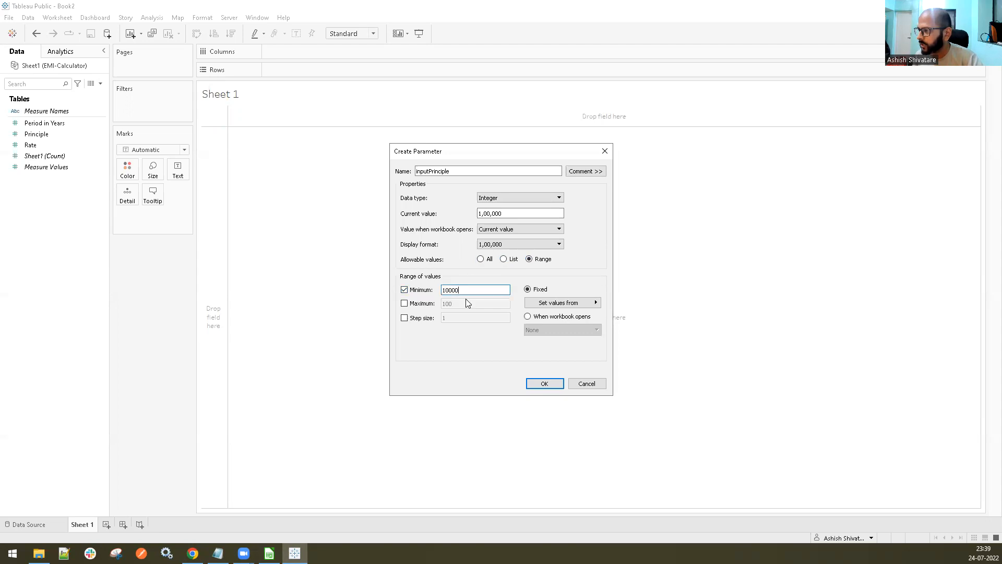
type("0")
left_click(404, 303)
type("00000")
Try to take the range limits from the Principle field, and try the option that sets them when the workbook opens
left_click(583, 305)
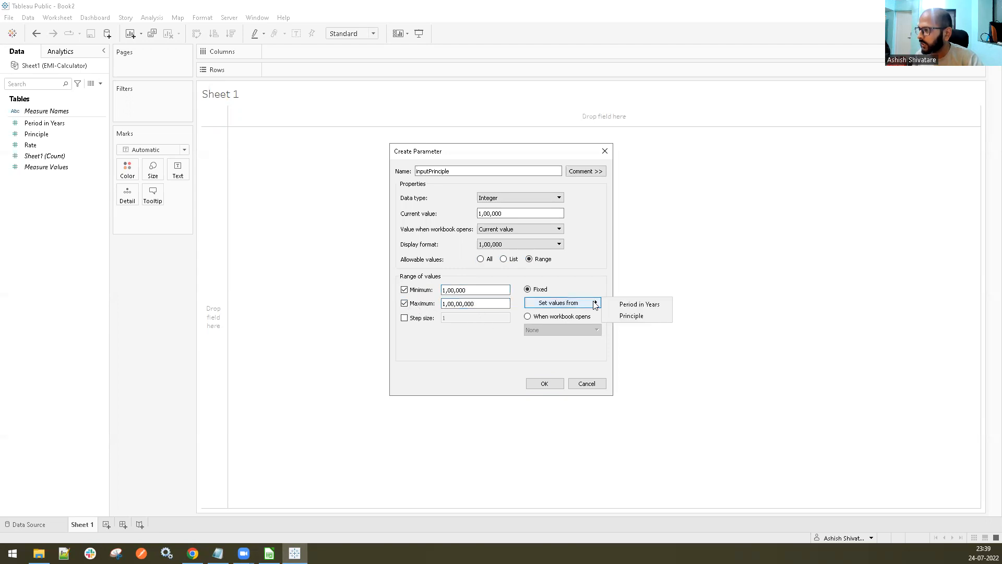
left_click(631, 317)
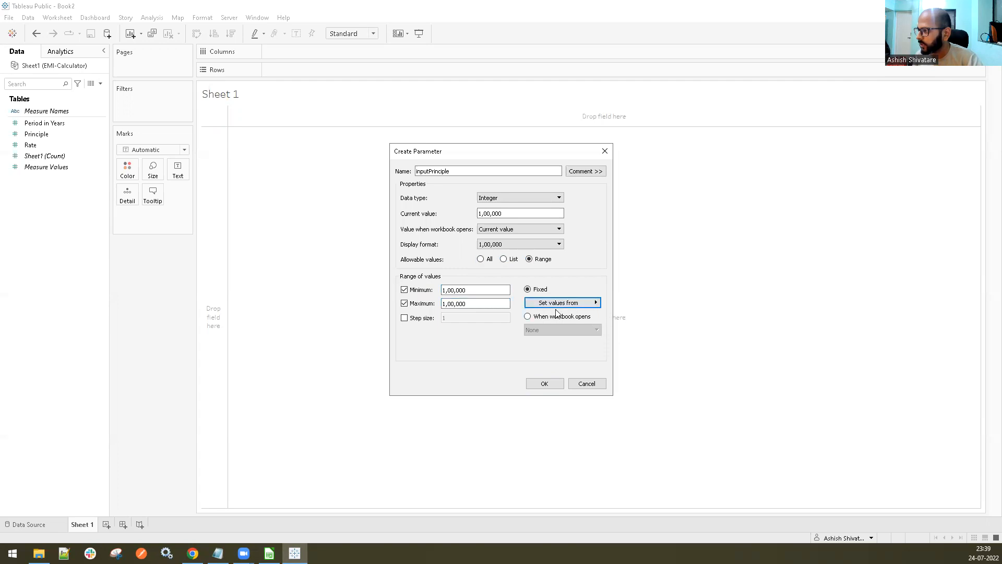
left_click(528, 317)
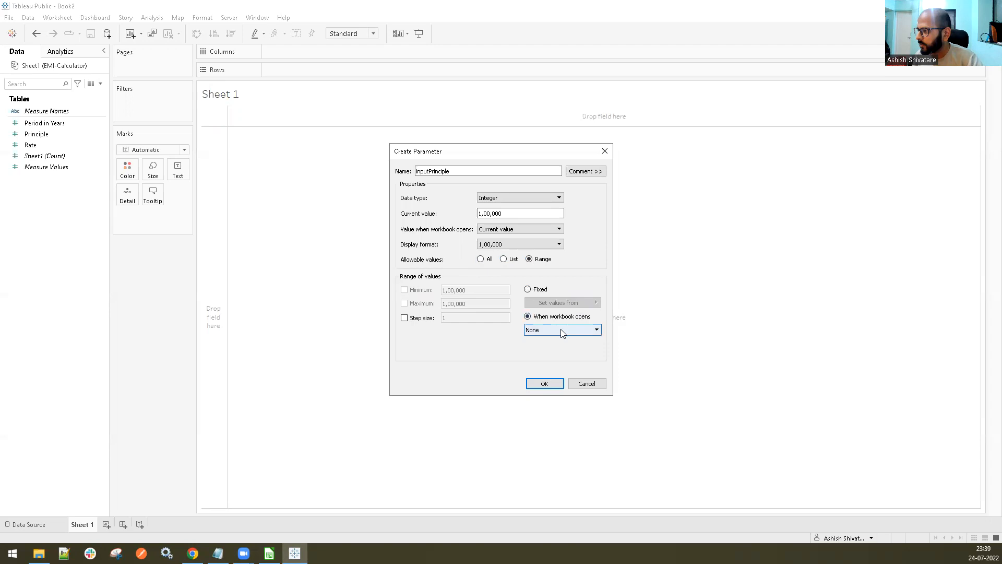
left_click(528, 288)
left_click(405, 289)
left_click(404, 304)
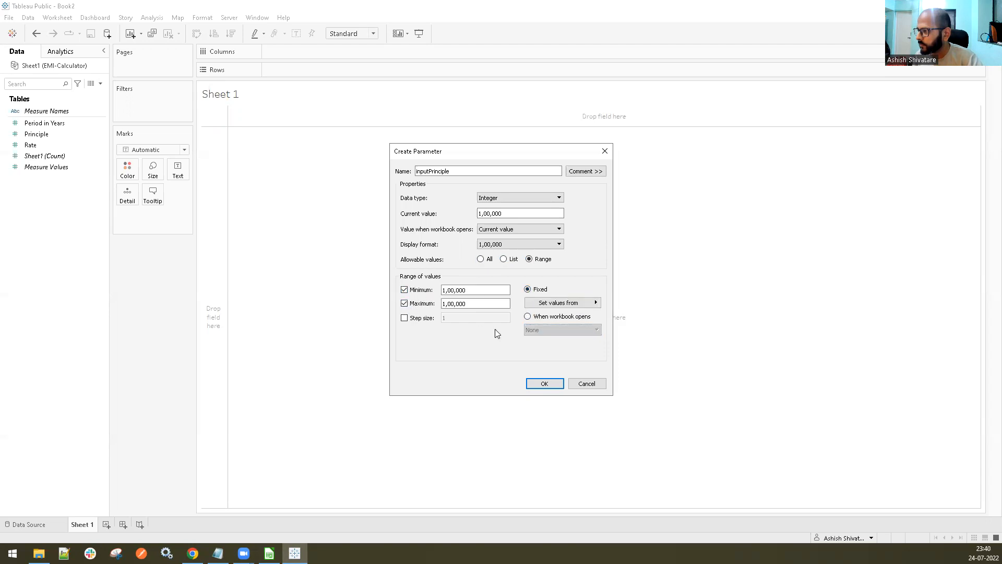
left_click(527, 317)
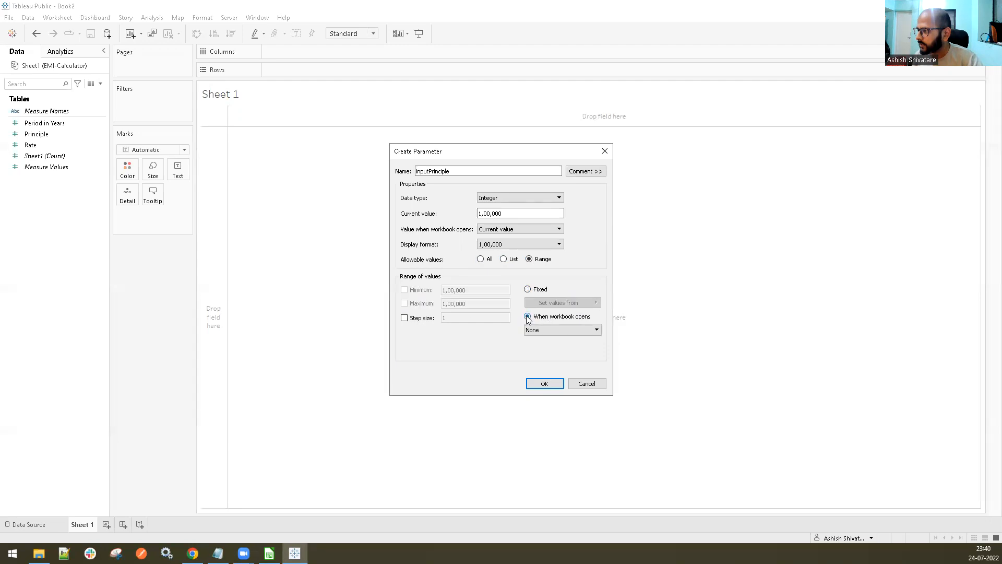
left_click(549, 330)
left_click(551, 369)
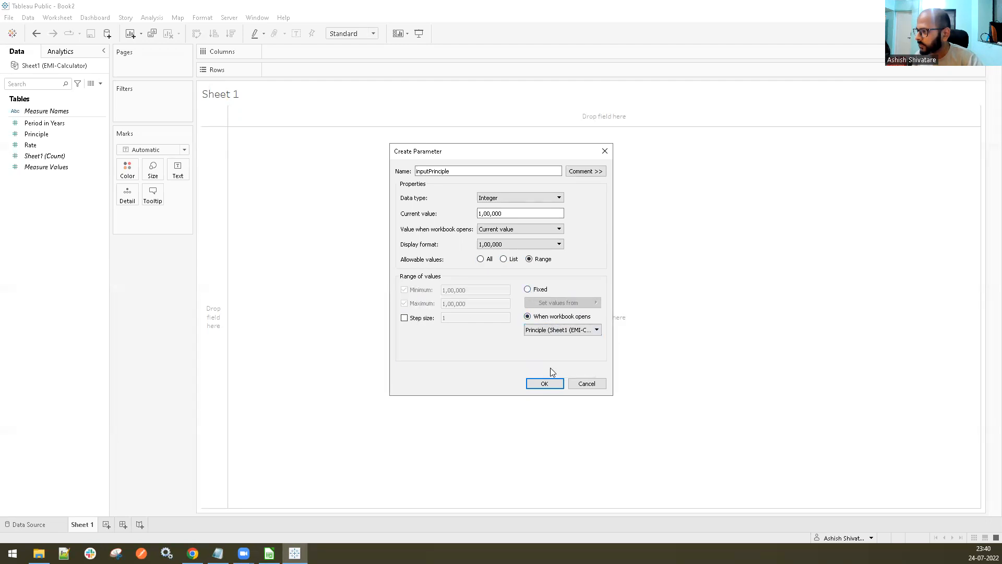
Return inputPrinciple to a fixed range with maximum 1,00,0000, save the parameter and show its control on the sheet
left_click(527, 289)
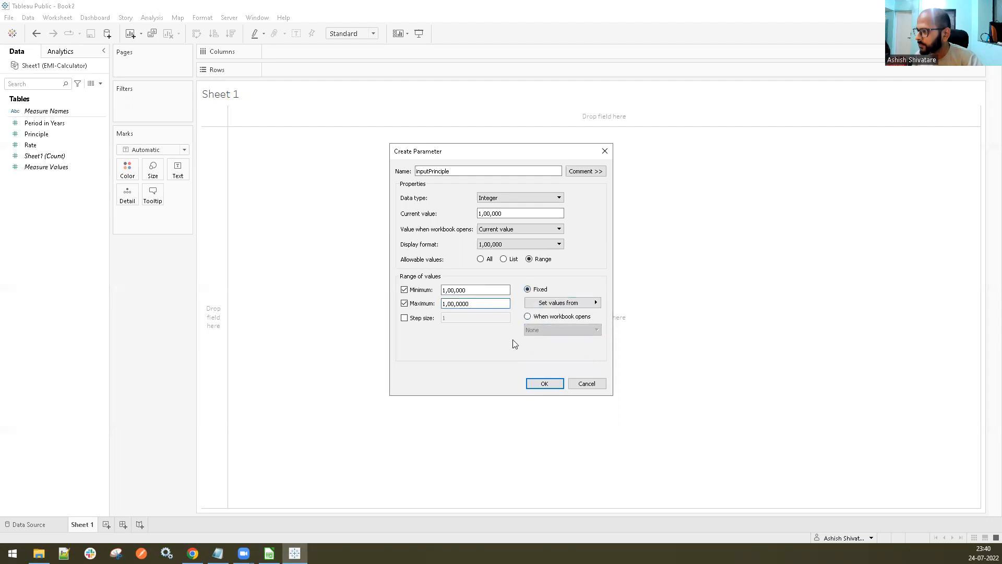
left_click(544, 384)
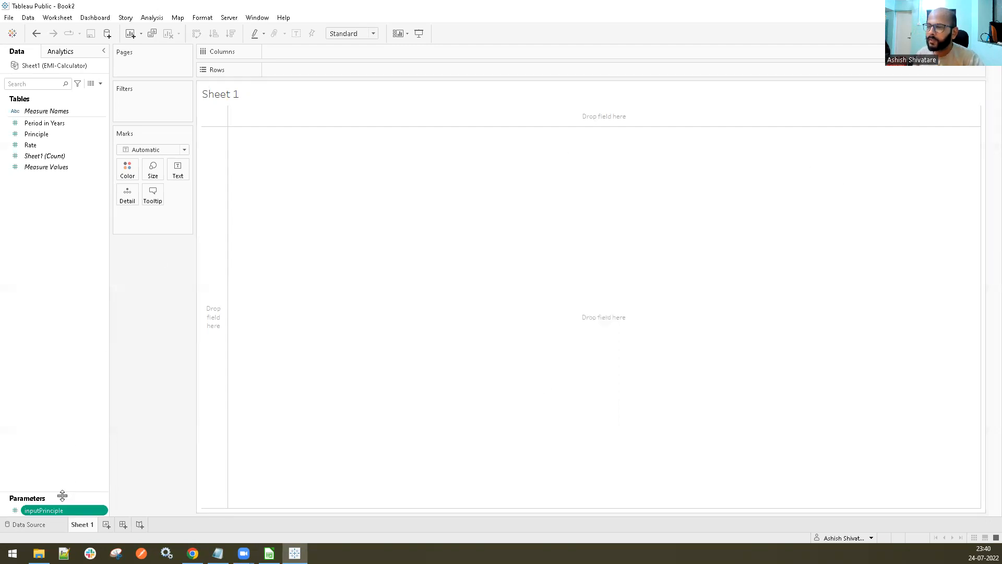
right_click(57, 511)
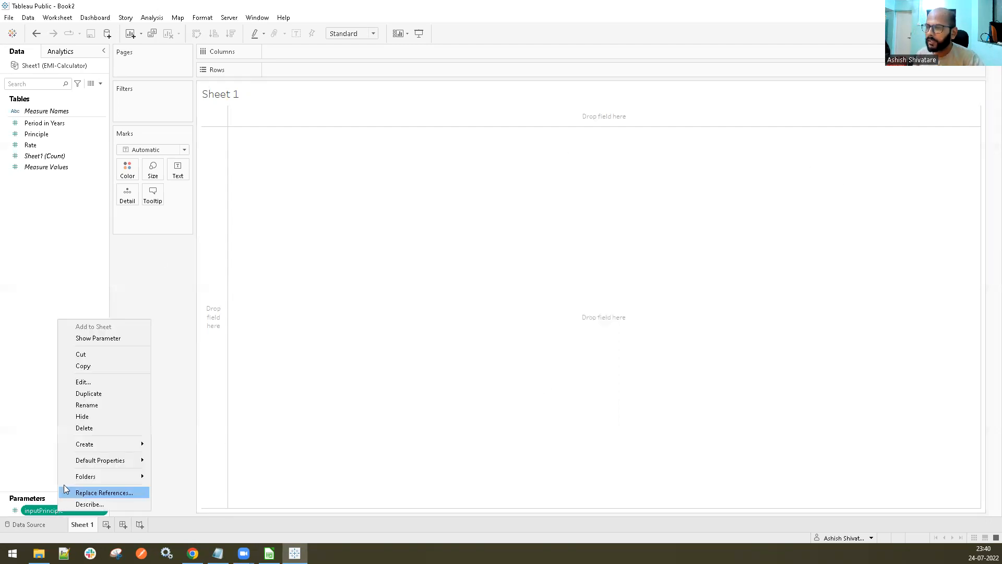
left_click(106, 339)
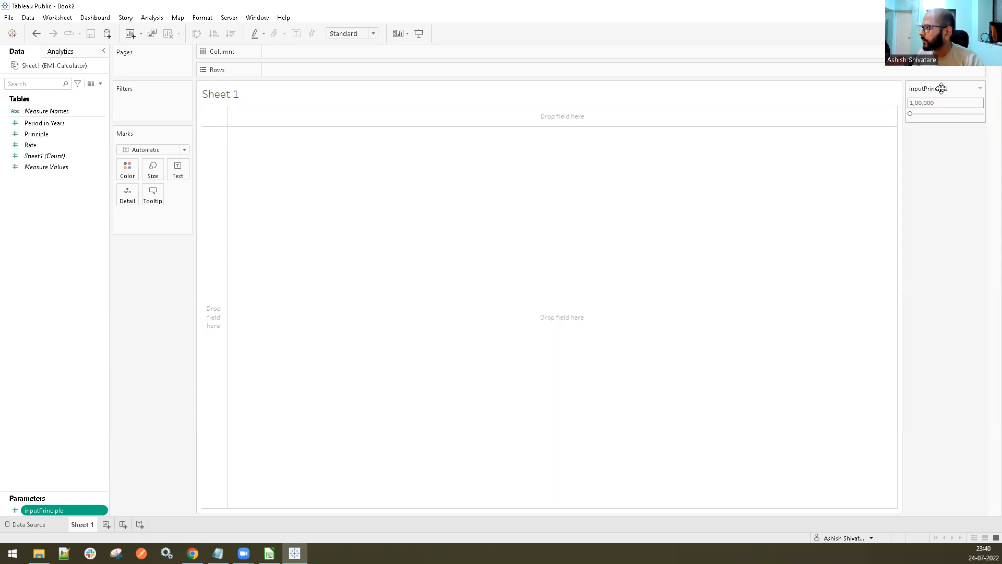
Test the inputPrinciple slider and reopen the parameter's settings to check its maximum value
mouse_move(914, 112)
left_mouse_down()
mouse_move(987, 113)
mouse_move(911, 112)
left_mouse_up()
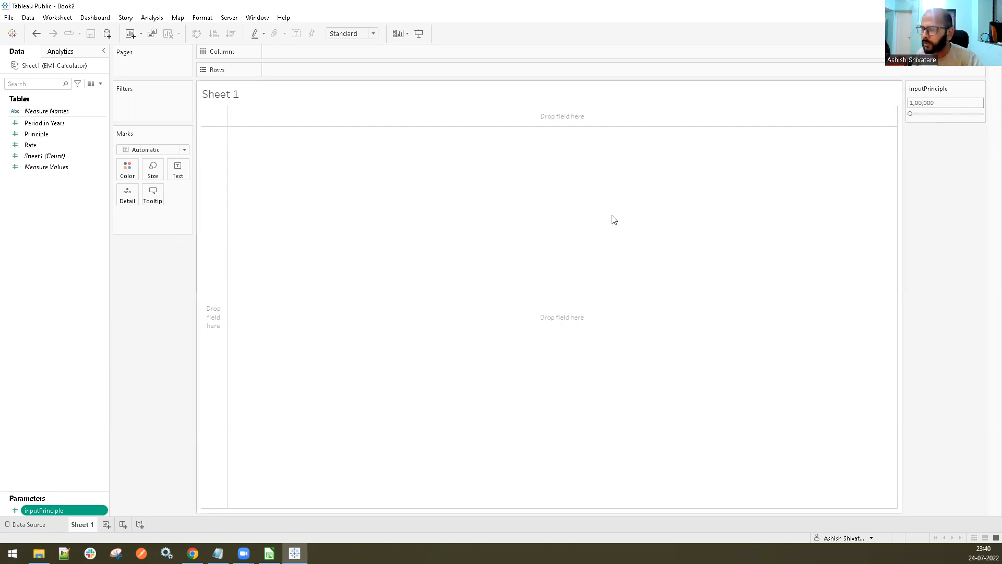
right_click(56, 509)
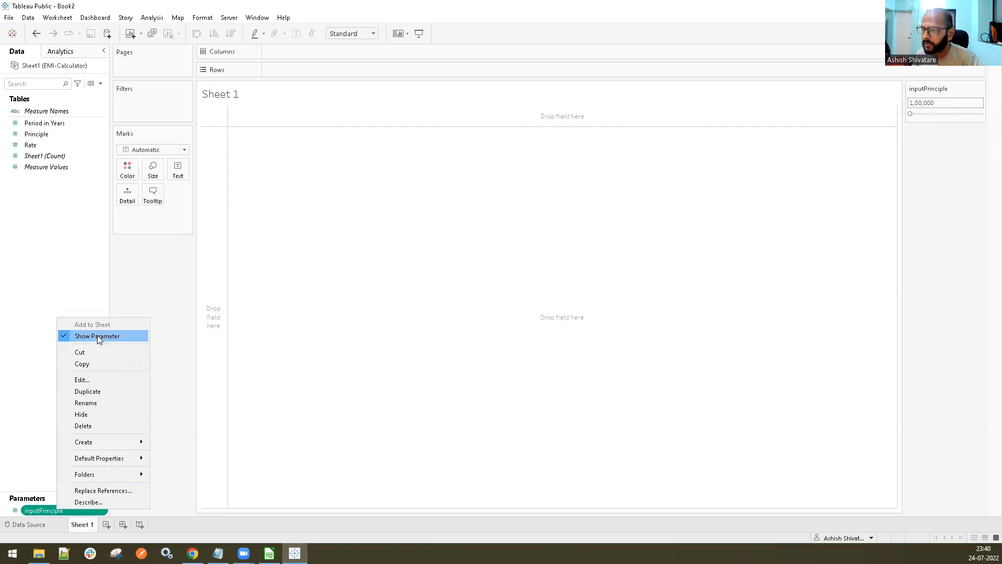
left_click(94, 380)
left_click(482, 308)
left_click(544, 383)
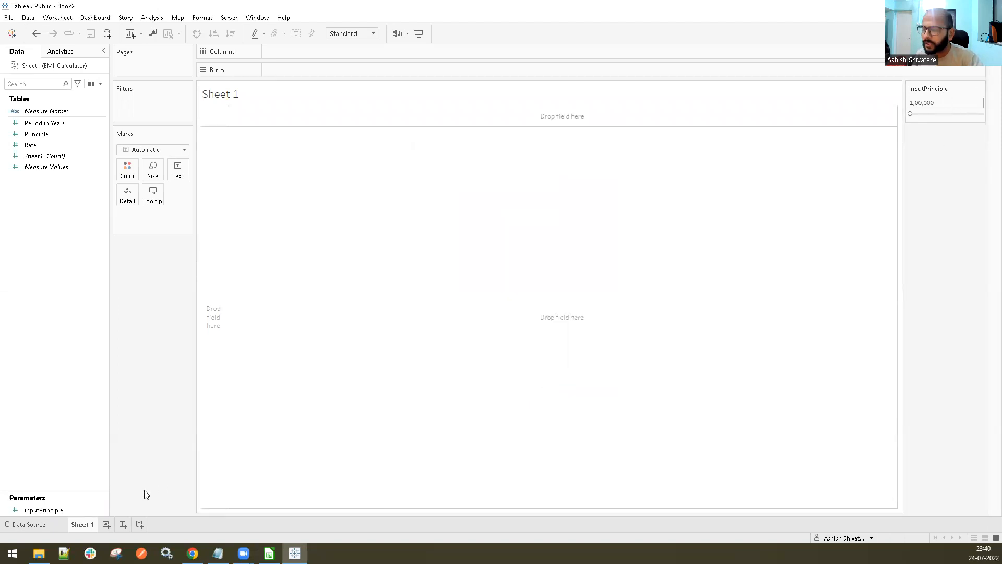
Start a second parameter named inputRate with Integer data type and a current value of 12
right_click(58, 430)
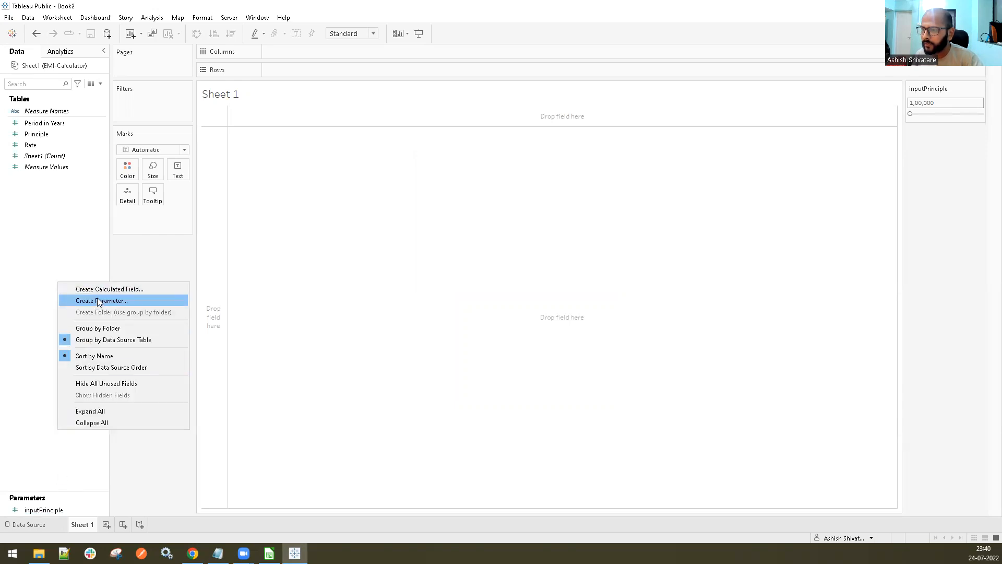
left_click(97, 300)
type("inp")
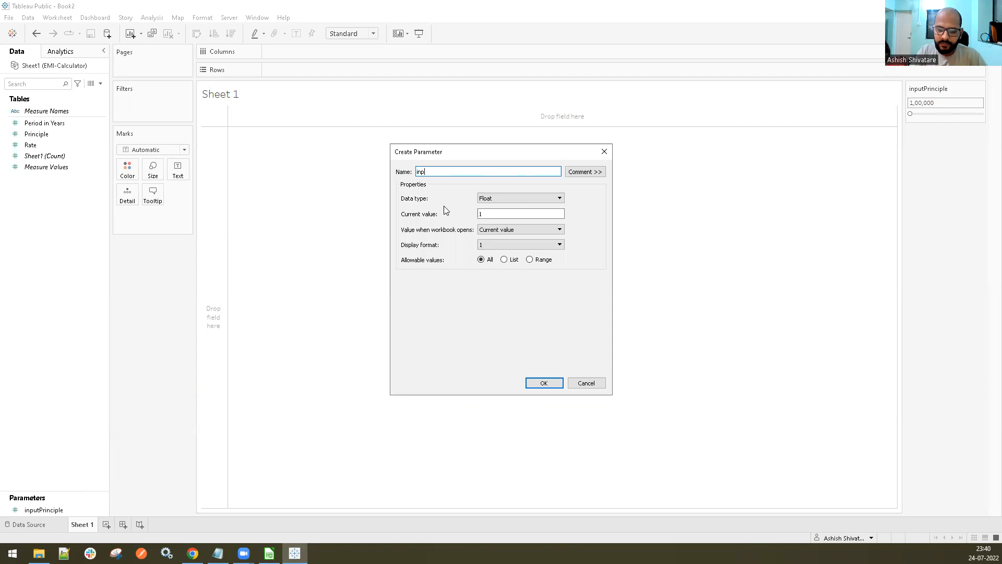
type("utRate")
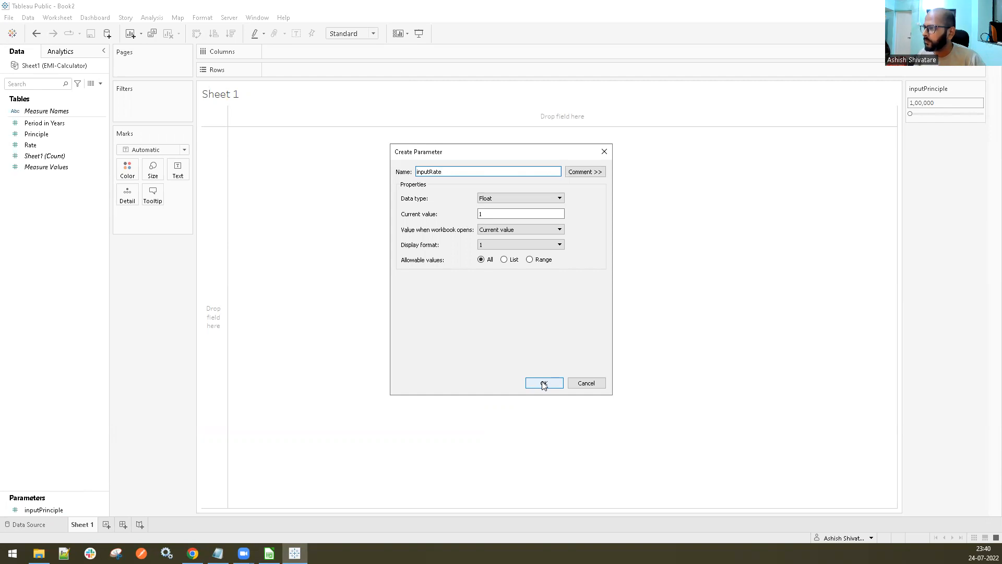
left_click(508, 197)
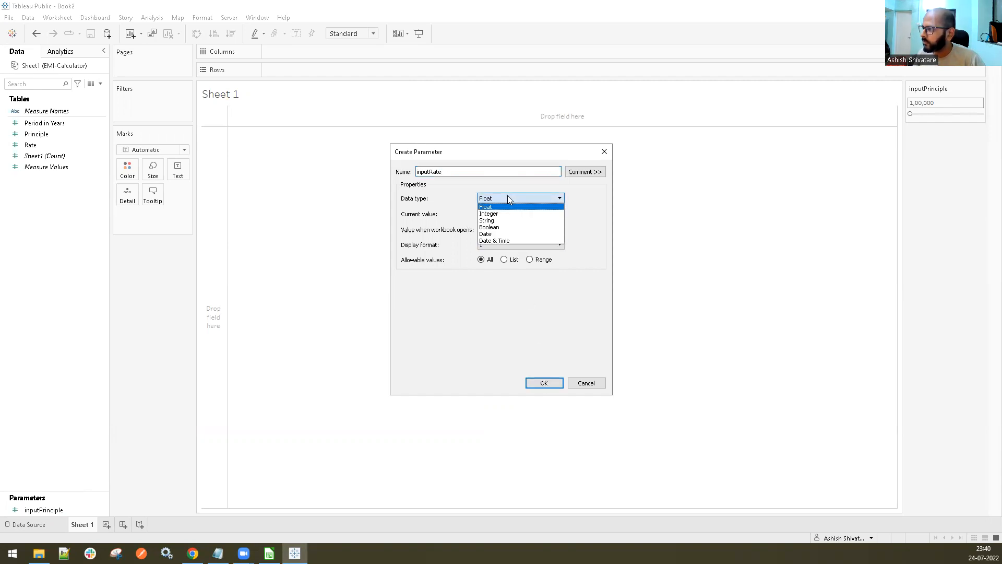
left_click(499, 215)
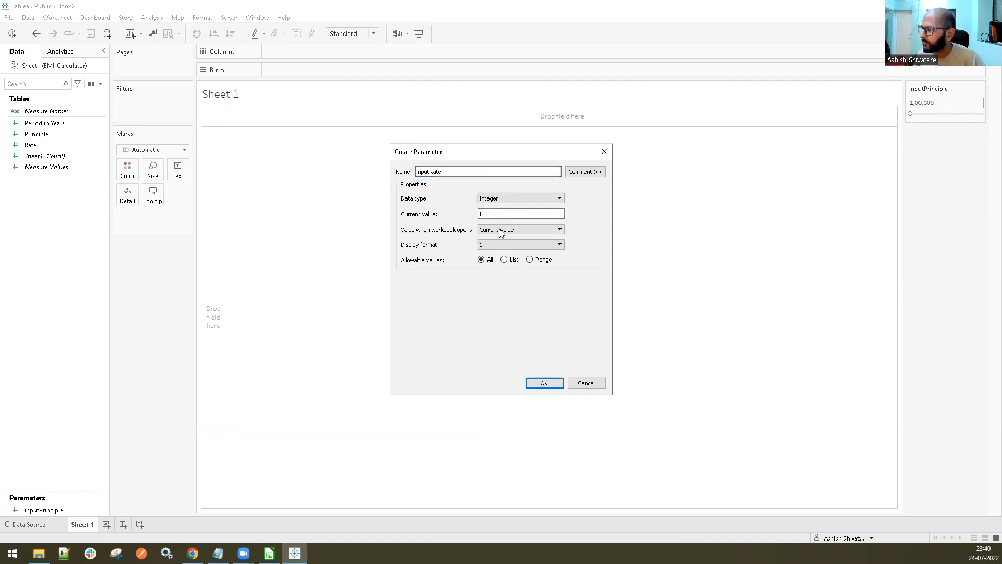
type("2")
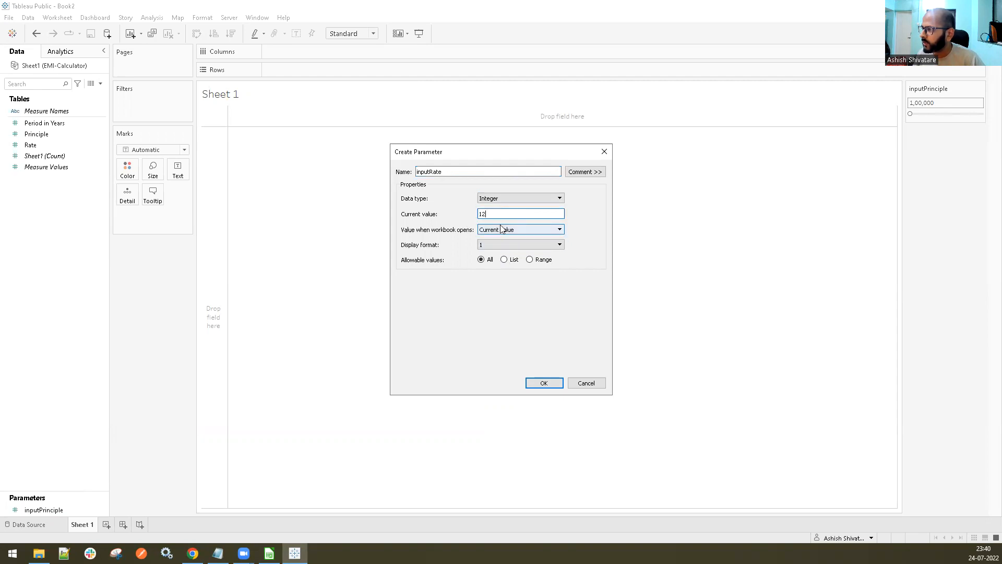
Restrict inputRate to a range of 1 to 100, save the parameter and show its control on the sheet
left_click(530, 260)
left_click(404, 290)
left_click(405, 304)
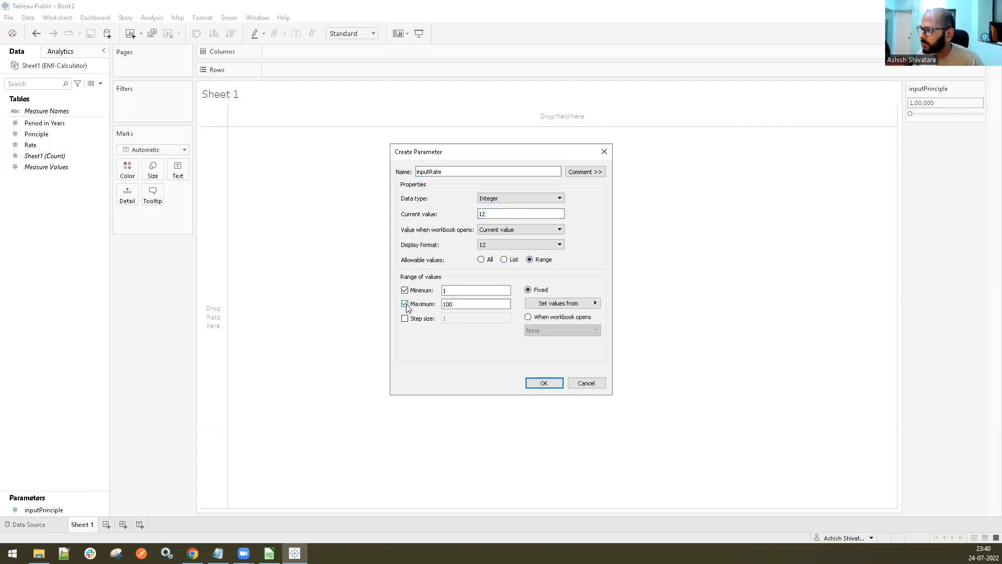
left_click(544, 383)
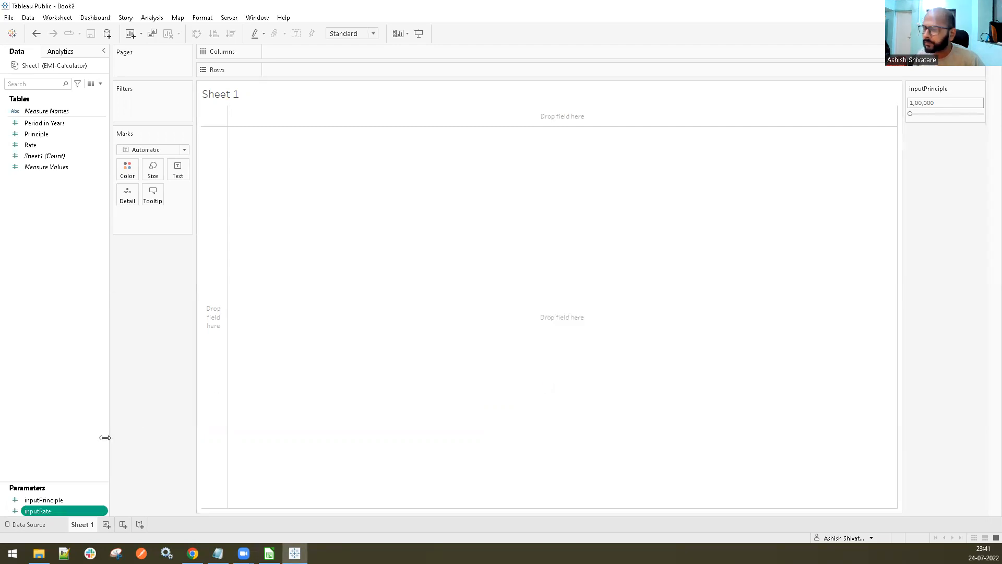
right_click(52, 510)
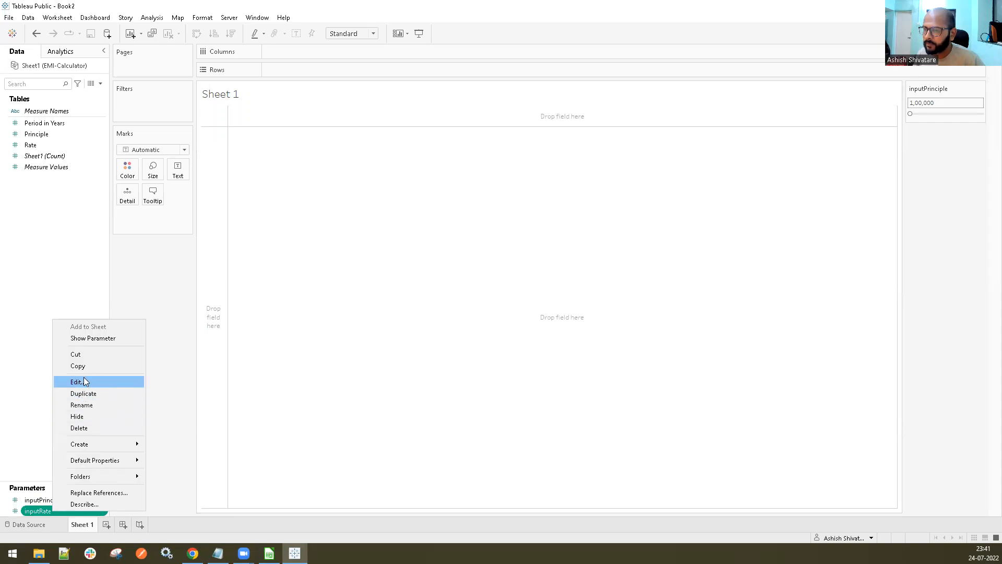
left_click(90, 339)
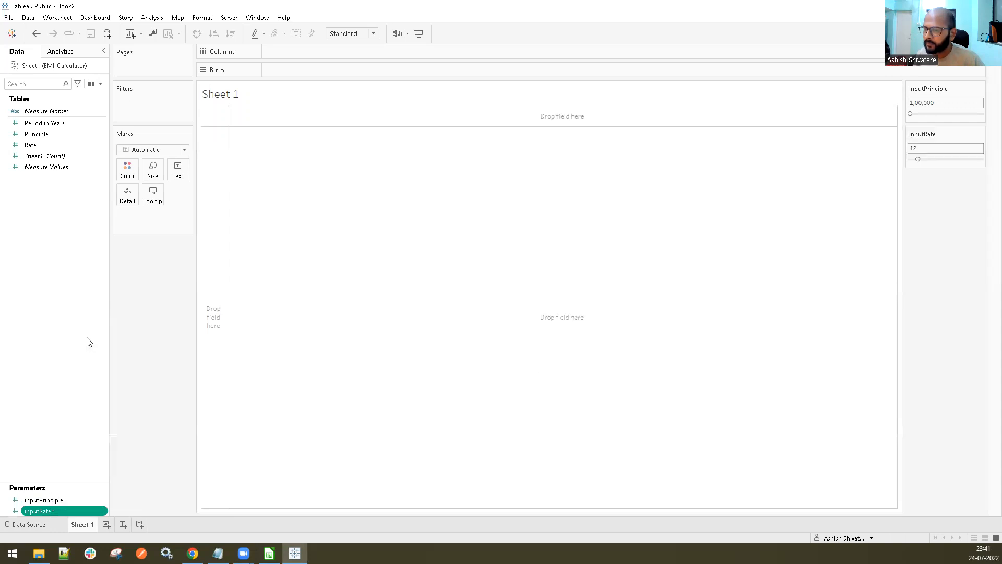
Start a third parameter named inputPeriod with Integer data type
right_click(73, 300)
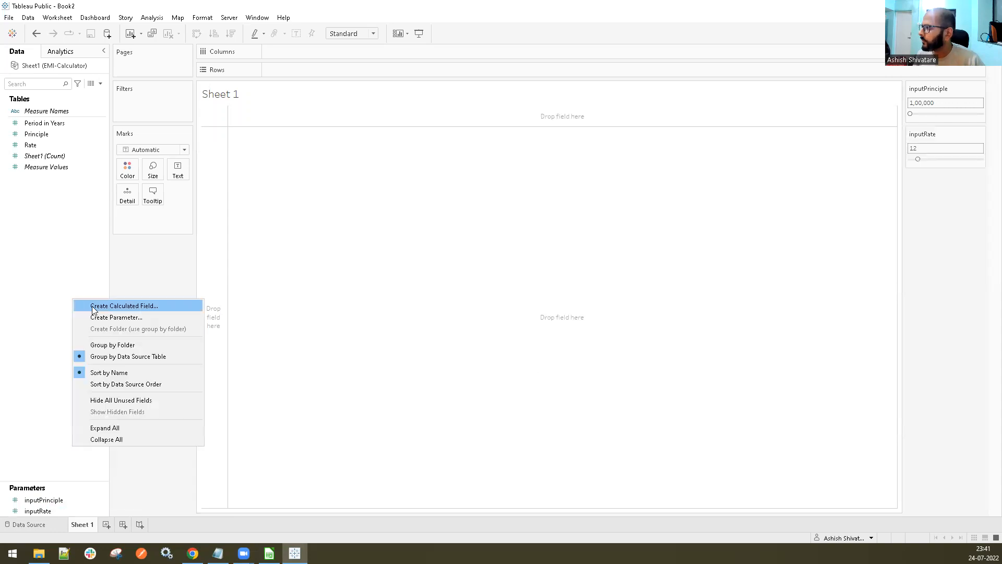
left_click(117, 318)
left_click(492, 172)
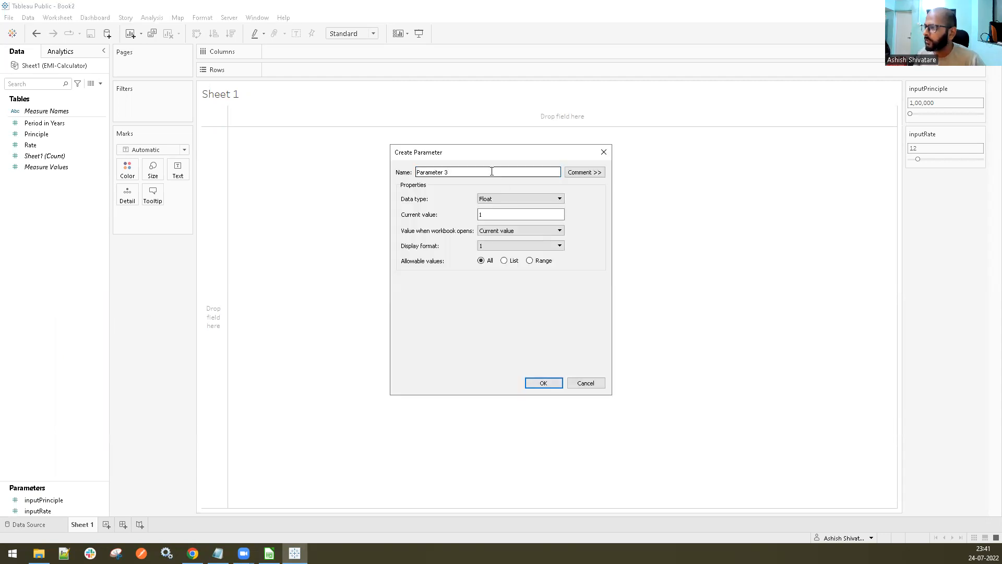
triple_click(441, 171)
type("inp")
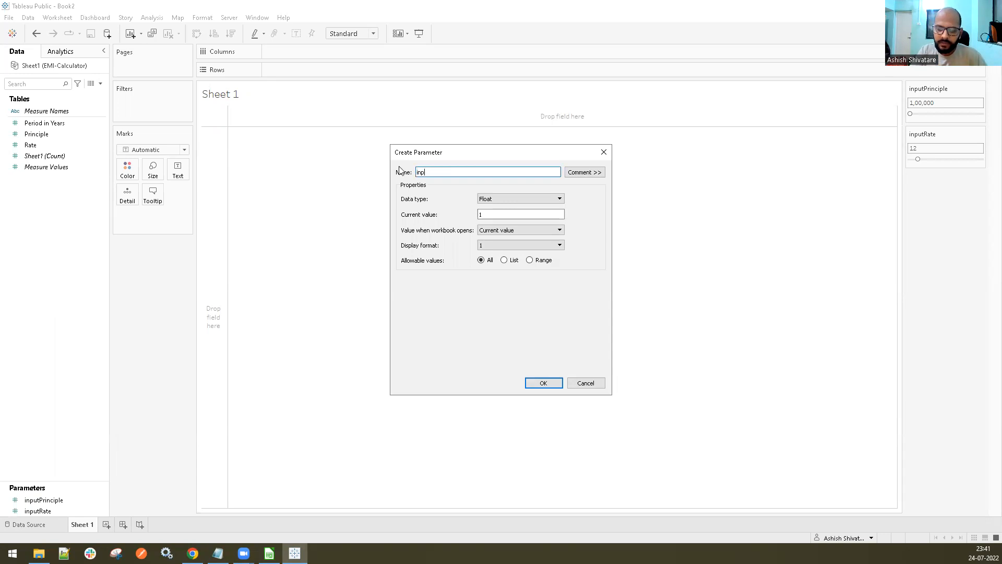
type("utPeriod")
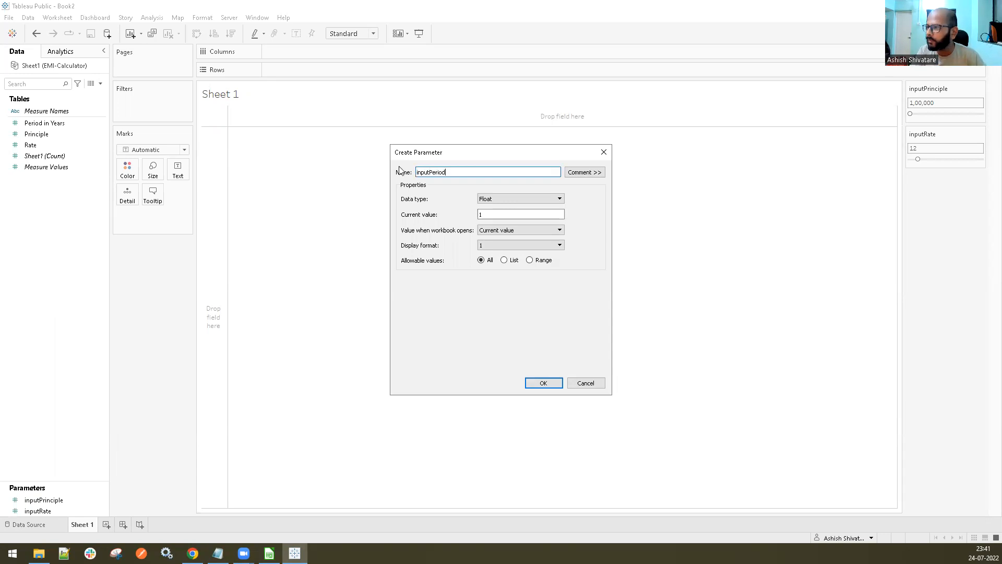
left_click(493, 199)
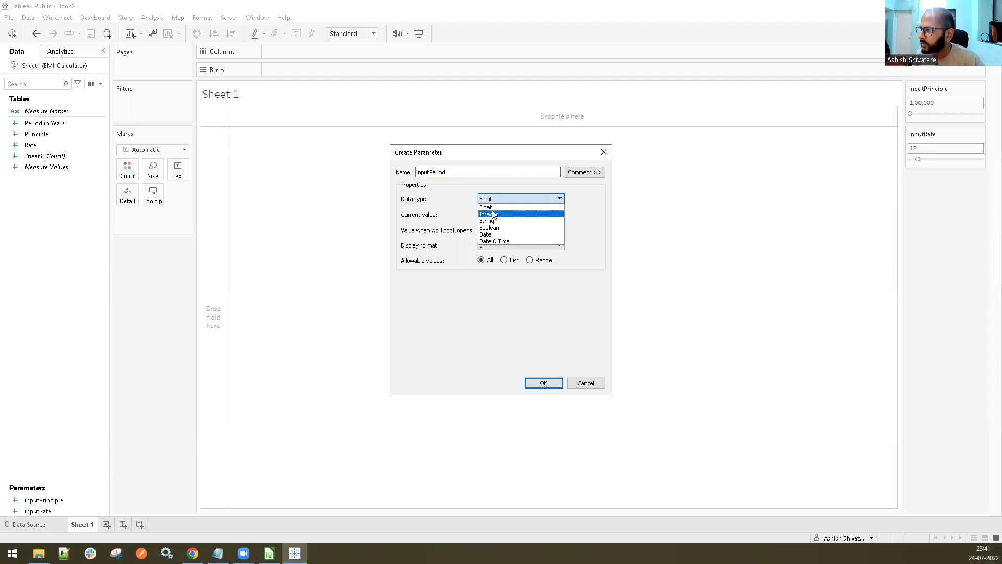
left_click(493, 214)
left_click(494, 230)
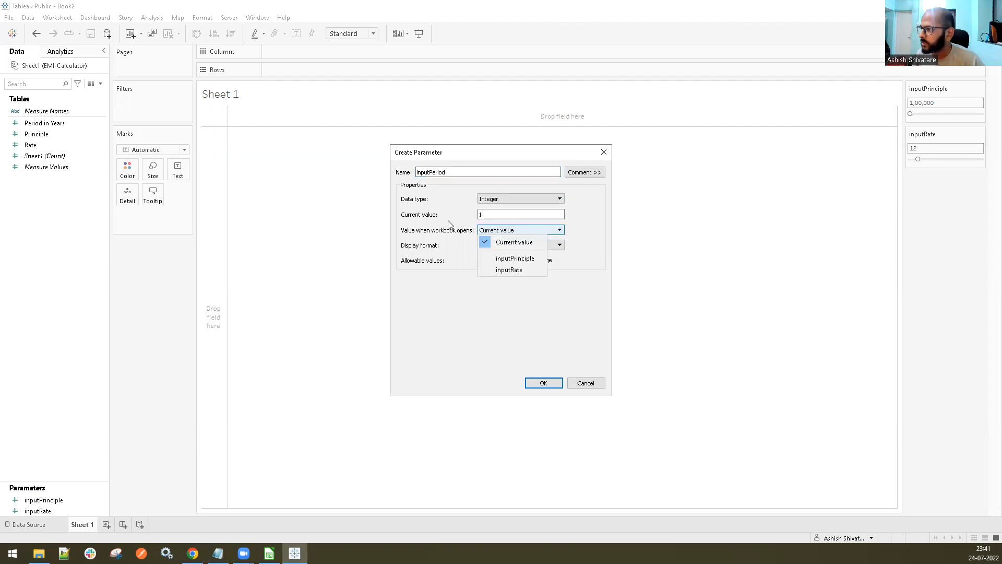
left_click(450, 225)
left_click(508, 230)
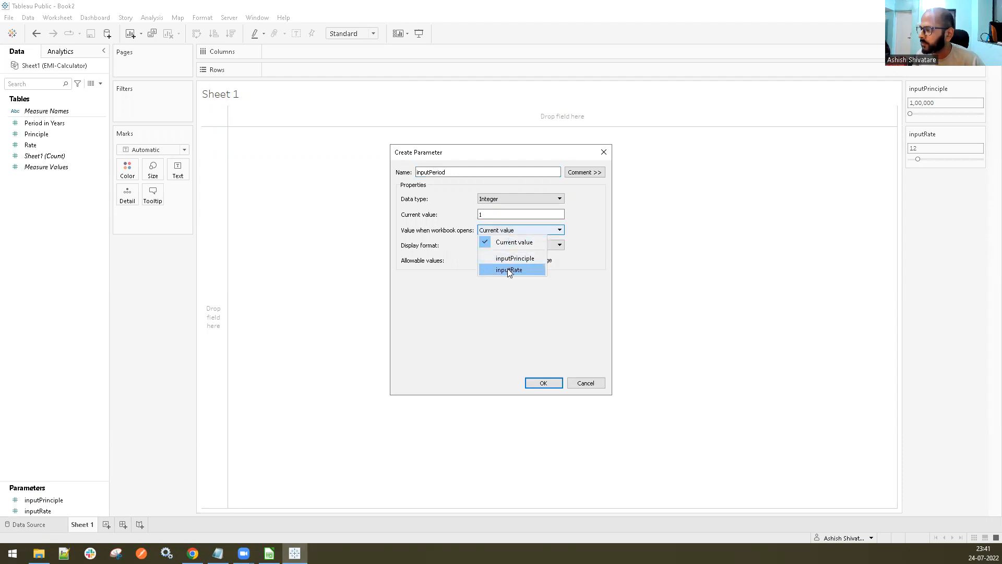
left_click(445, 278)
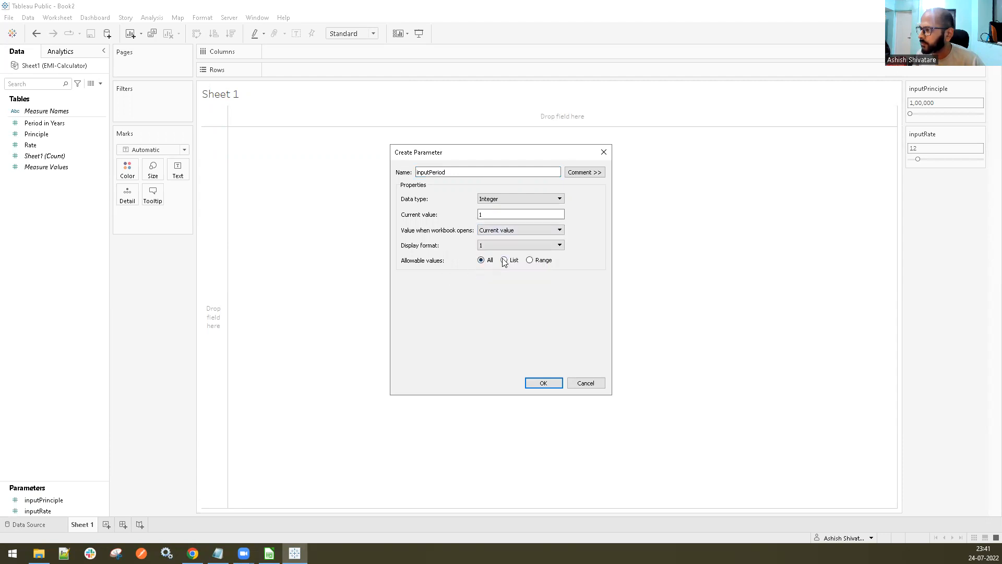
Restrict inputPeriod to a range of 1 to 30, save the parameter and show its control on the sheet
left_click(530, 260)
left_click(404, 290)
left_click(405, 304)
type("30")
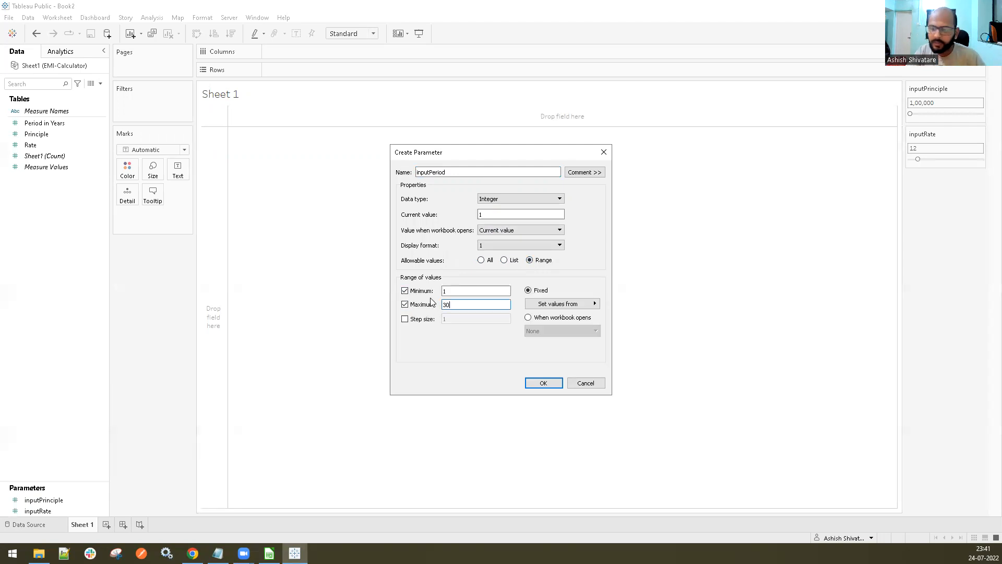
left_click(541, 382)
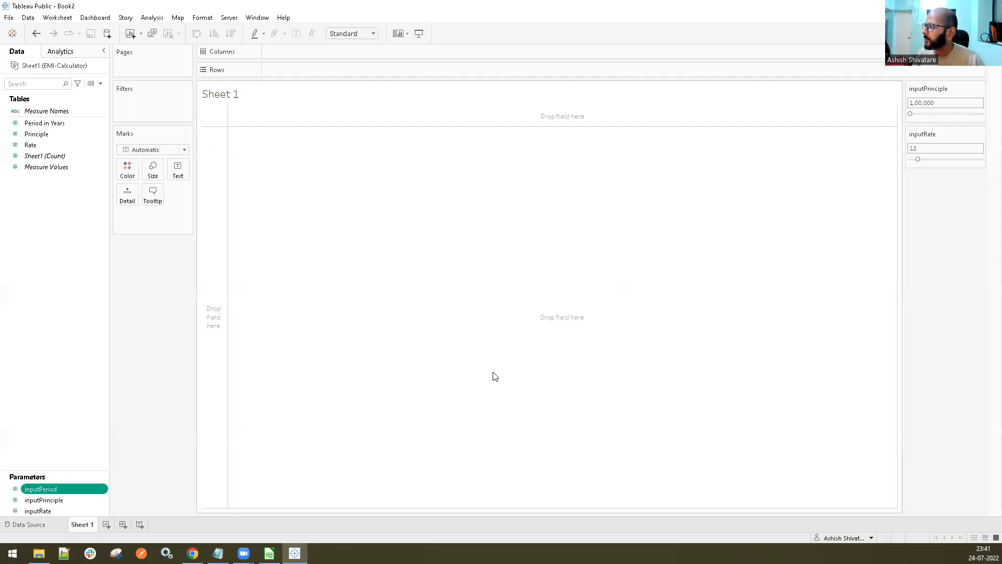
right_click(50, 493)
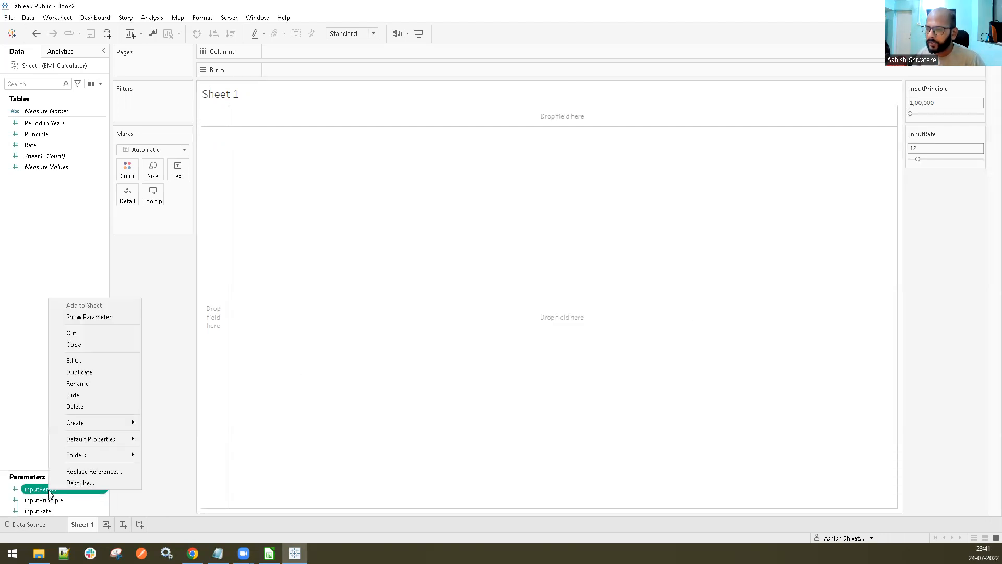
left_click(93, 317)
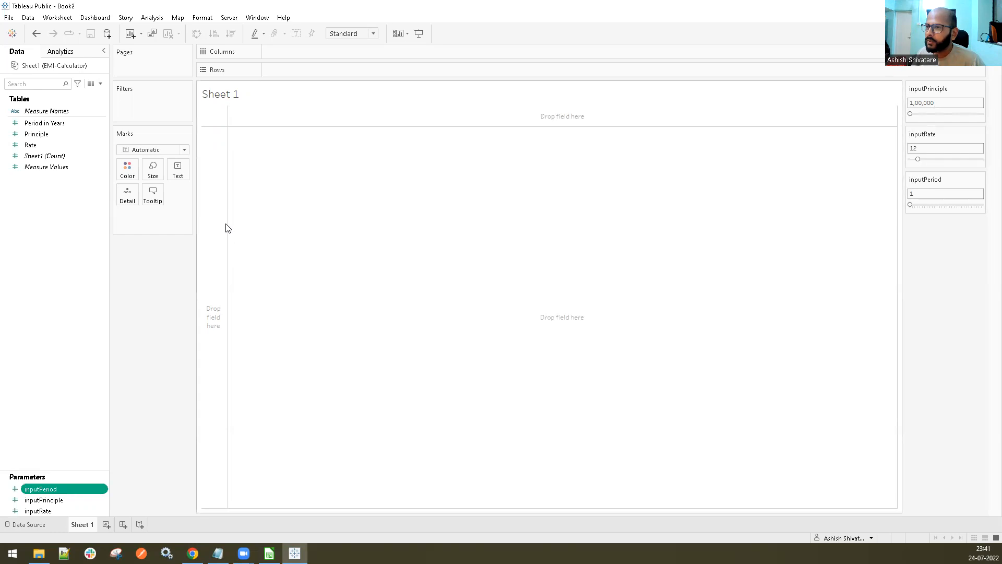
Place Period in Years on the columns and Principle on the rows, and convert the view to a text table
right_click(42, 200)
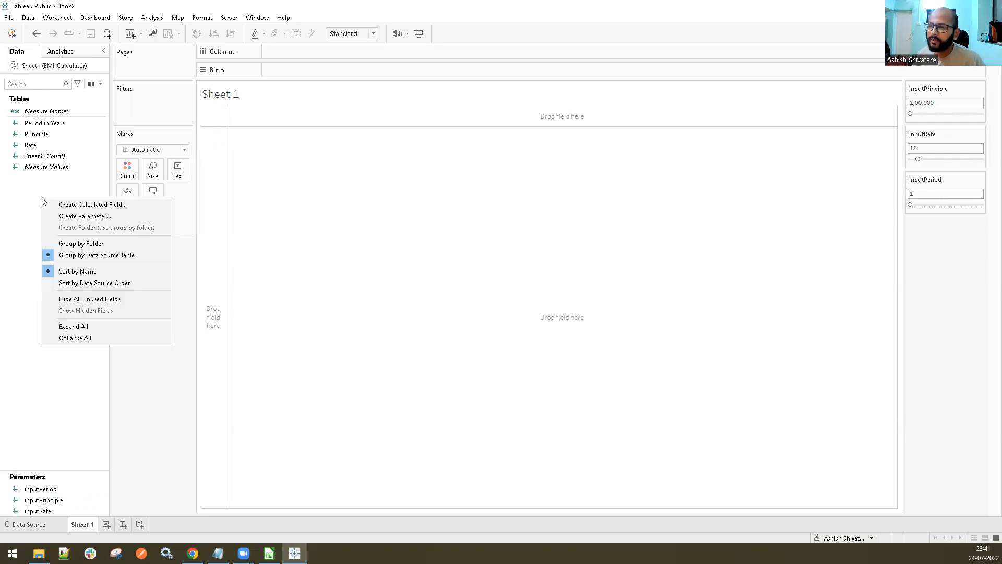
left_click(42, 190)
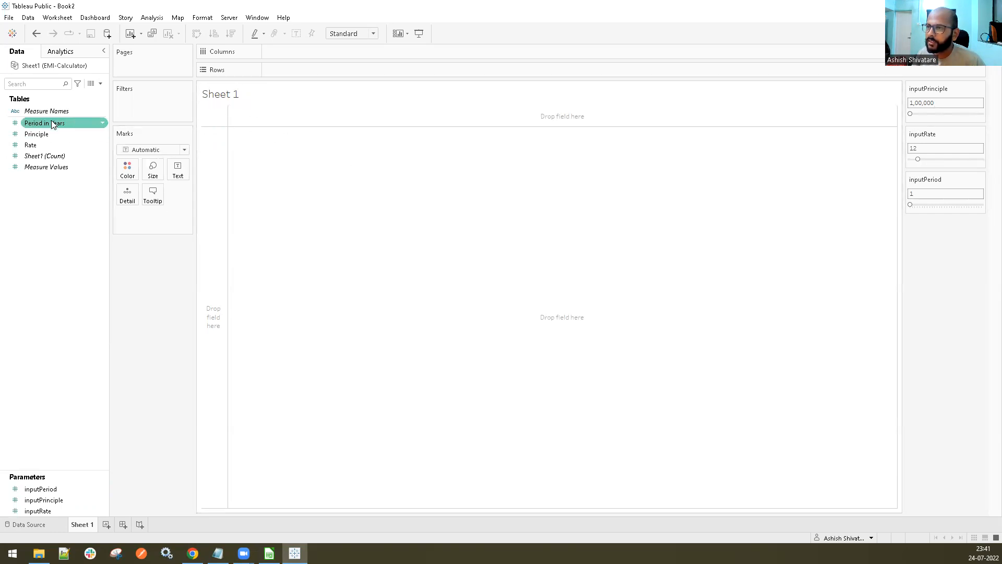
left_click_drag(47, 489, 294, 55)
left_click_drag(38, 133, 293, 50)
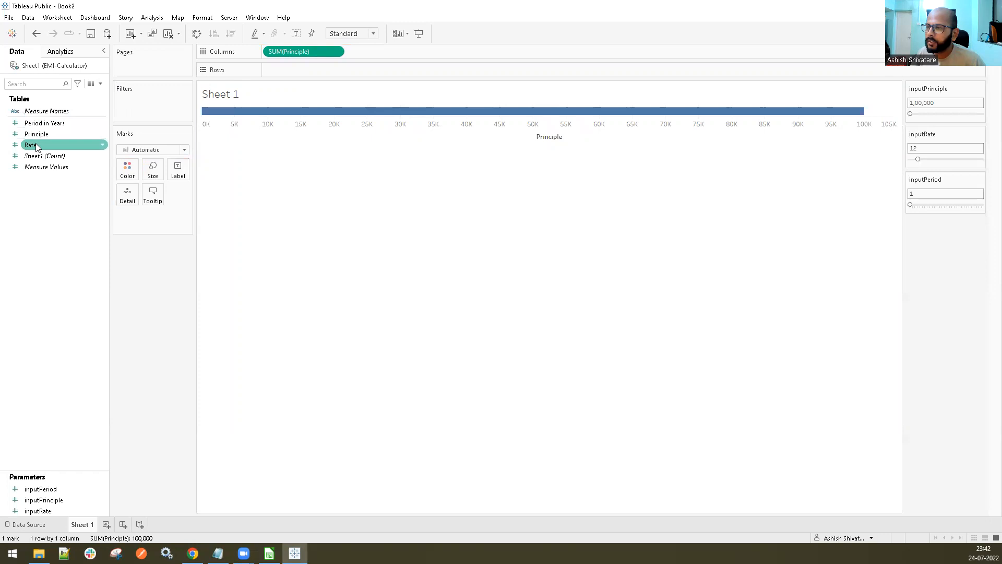
left_click_drag(42, 127, 387, 70)
left_click_drag(301, 70, 301, 54)
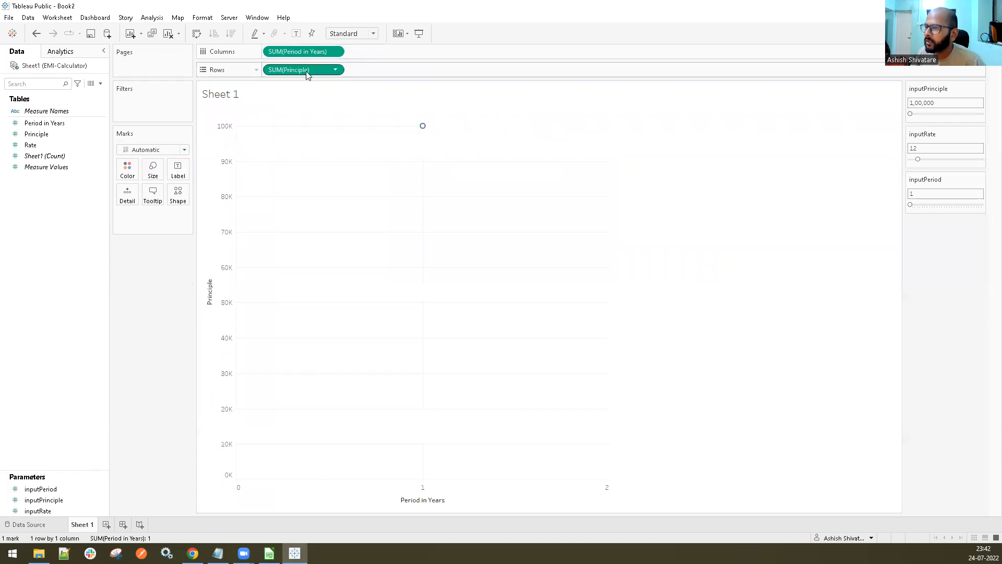
left_click_drag(17, 483, 39, 487)
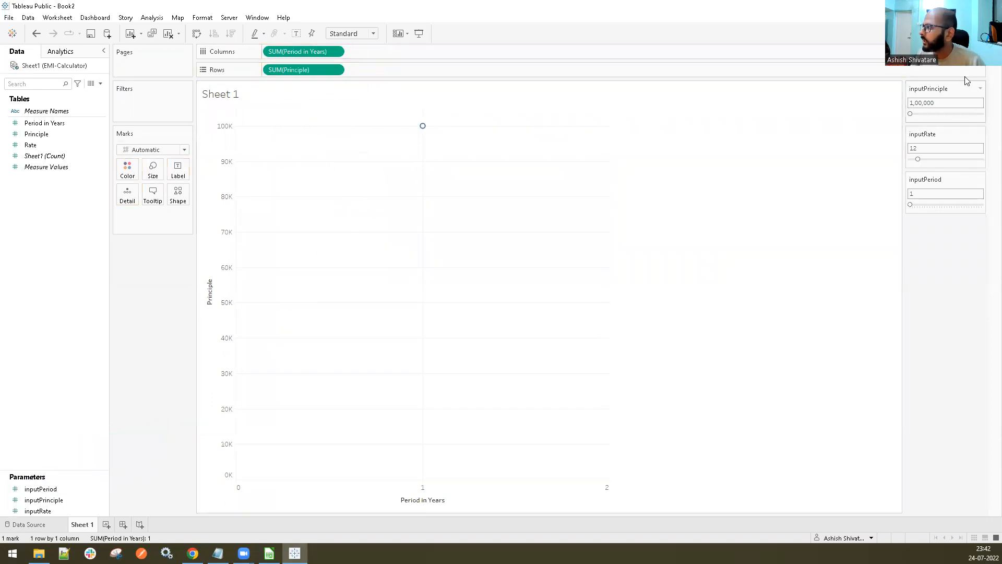
left_click(978, 34)
left_click(917, 65)
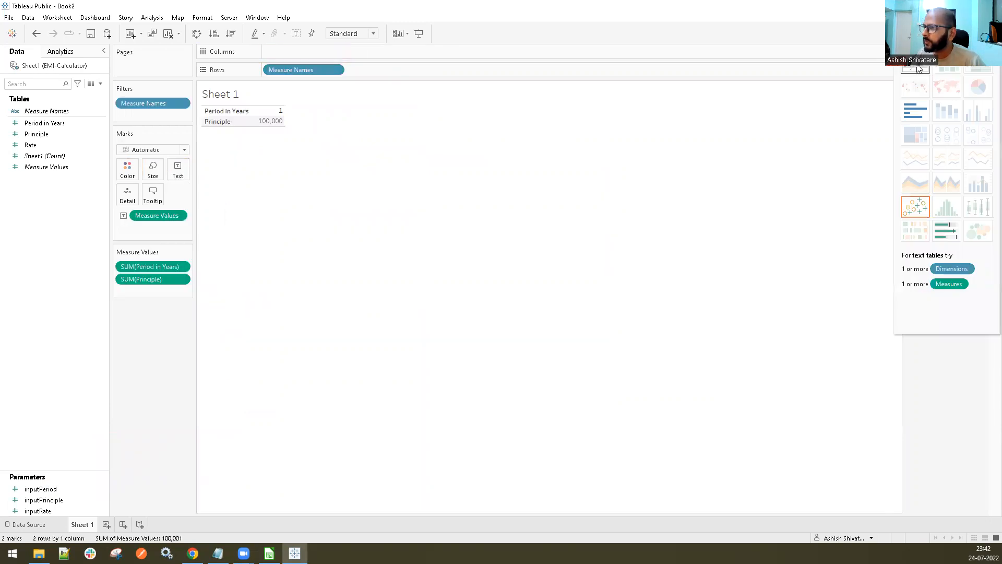
Try adding the inputPrinciple parameter to the rows of the view, and remove it again
left_click(40, 488)
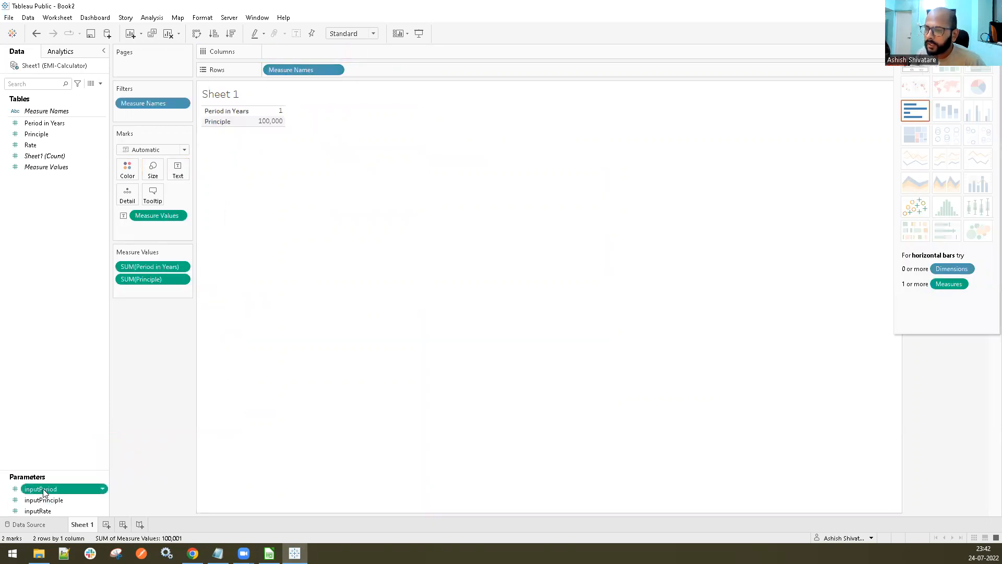
left_click(52, 500)
left_click_drag(258, 112, 289, 68)
left_click_drag(386, 70, 422, 77)
left_click(419, 70)
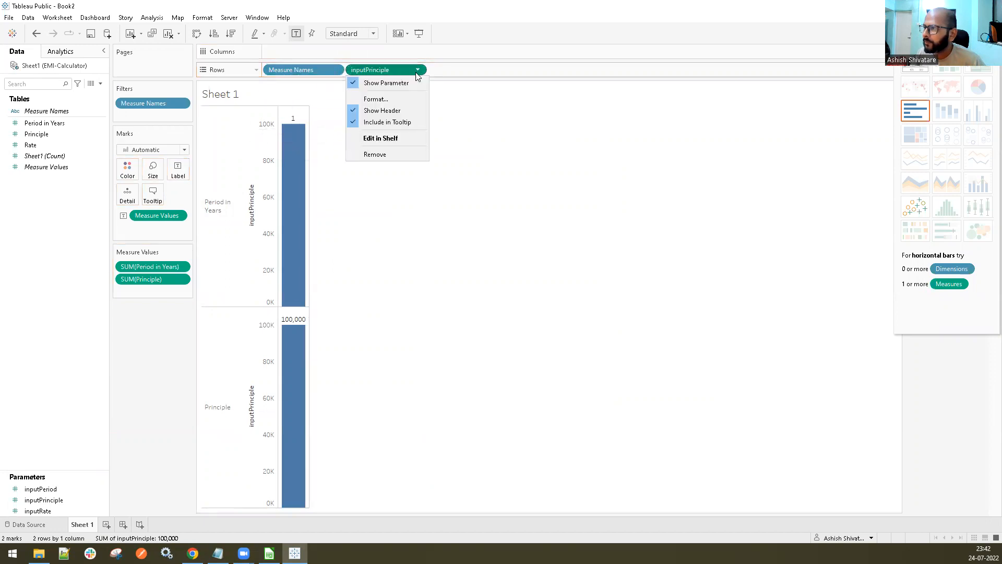
left_click(386, 154)
Add the inputPrinciple, inputRate and inputPeriod parameters as values in the text table
left_click_drag(39, 489, 281, 121)
left_click(70, 489)
left_click_drag(49, 512, 279, 133)
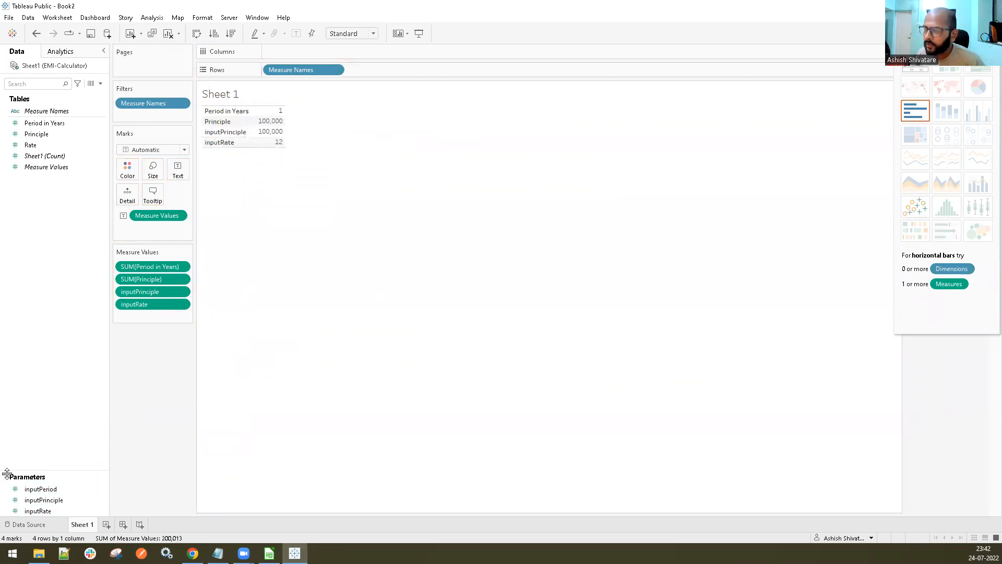
left_click_drag(41, 489, 272, 140)
Exclude the Period in Years and Principle rows from the table and order the remaining rows as inputPrinciple, inputRate, inputPeriod
right_click(225, 113)
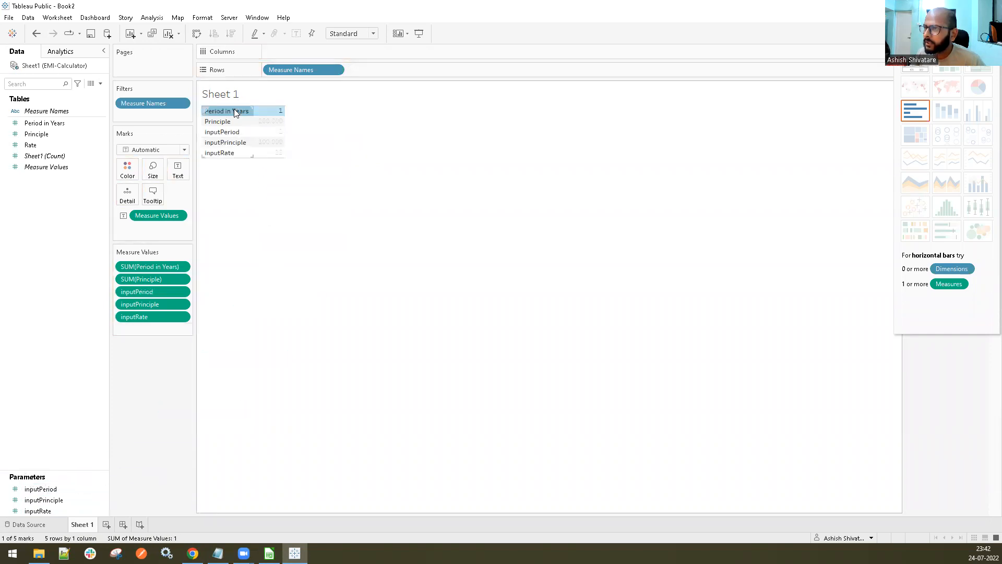
left_click(250, 127)
right_click(225, 113)
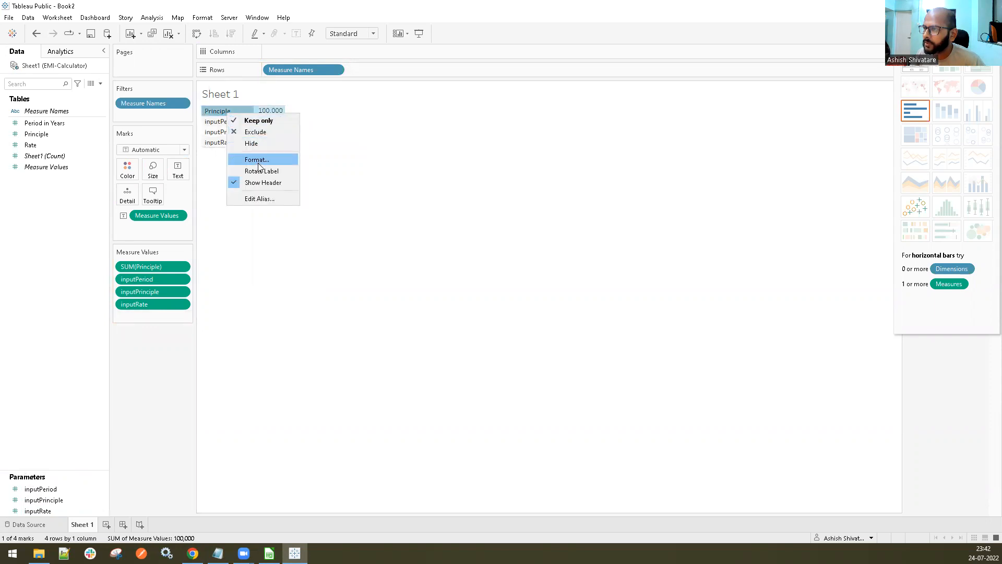
left_click(260, 133)
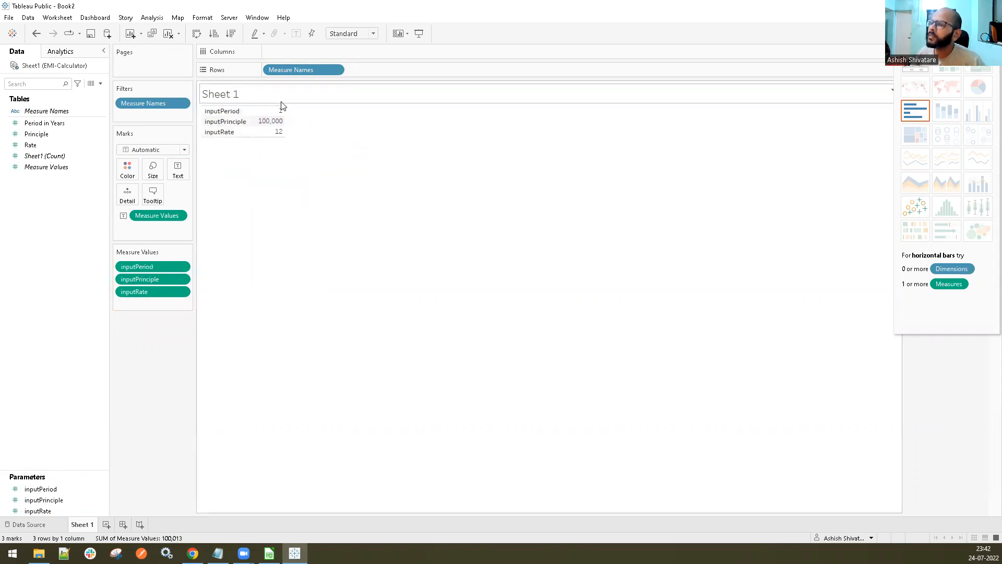
mouse_move(237, 125)
left_mouse_down()
mouse_move(237, 105)
mouse_move(240, 124)
left_mouse_up()
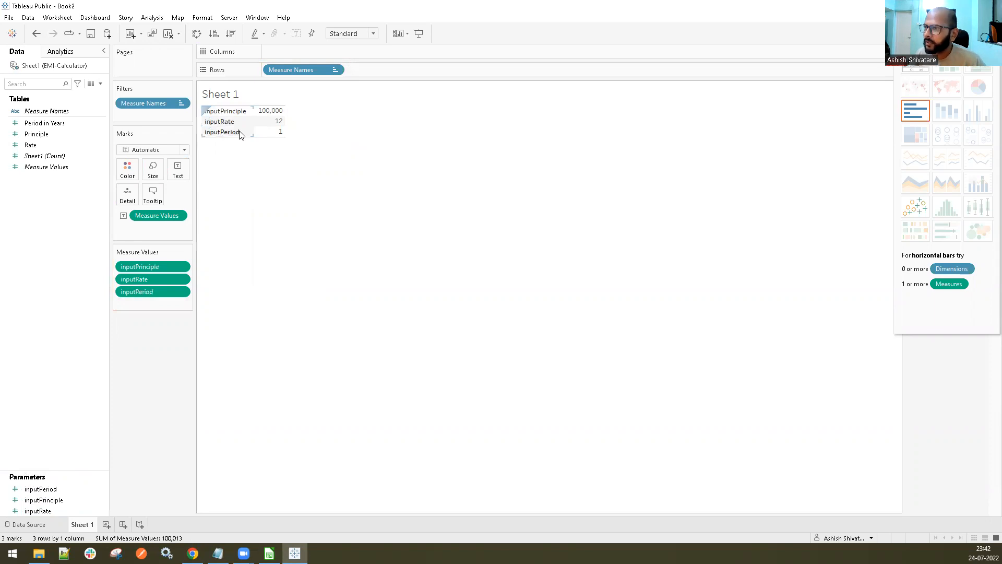
Start a new calculated field named EMI
right_click(51, 203)
left_click(63, 209)
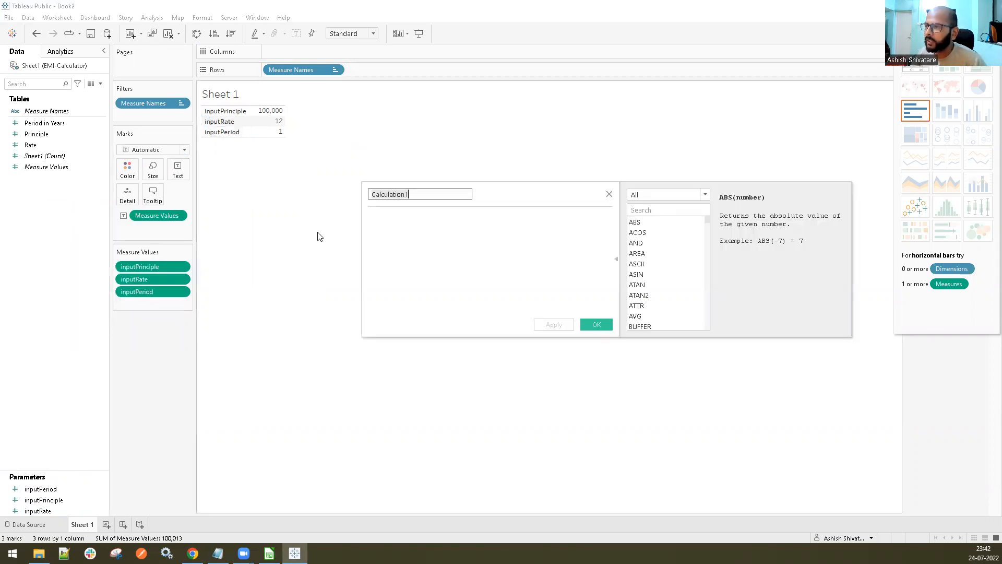
type("EMI")
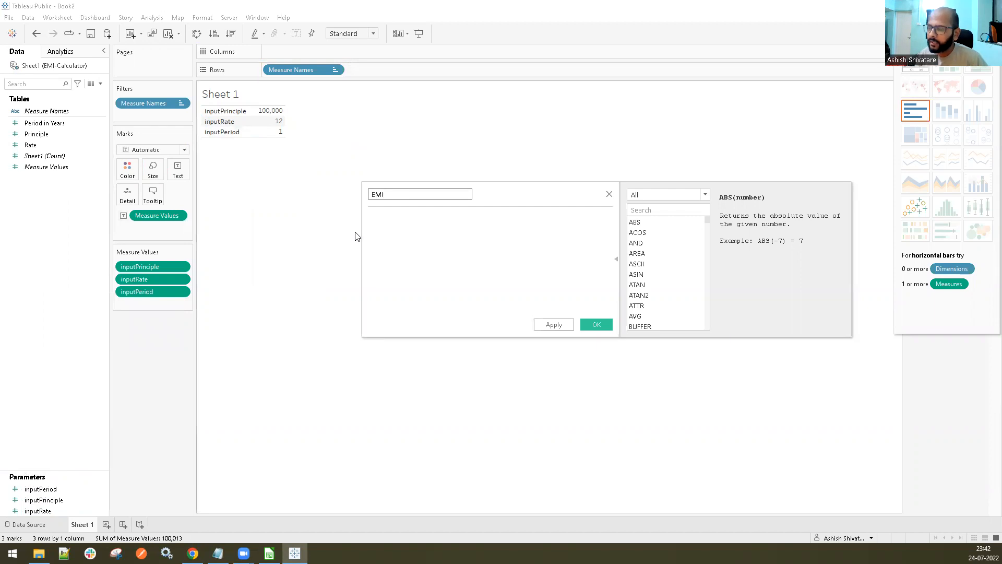
Copy the EMI formula using [inputPrinciple], [inputRate]/1200 and [inputPeriod] * 12 from the Notepad notes into the EMI calculation and save the field
left_click(218, 553)
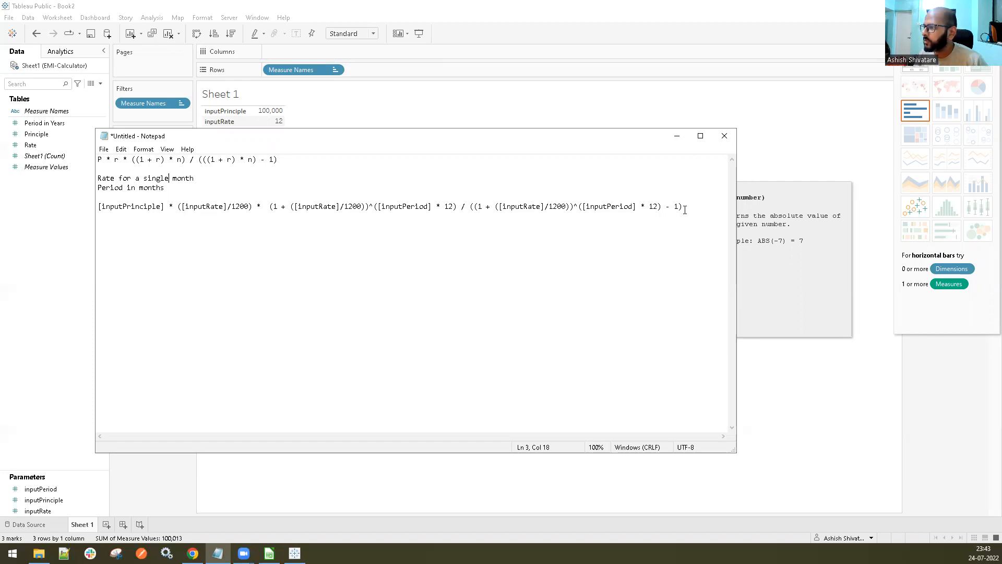
left_click_drag(696, 207, 92, 211)
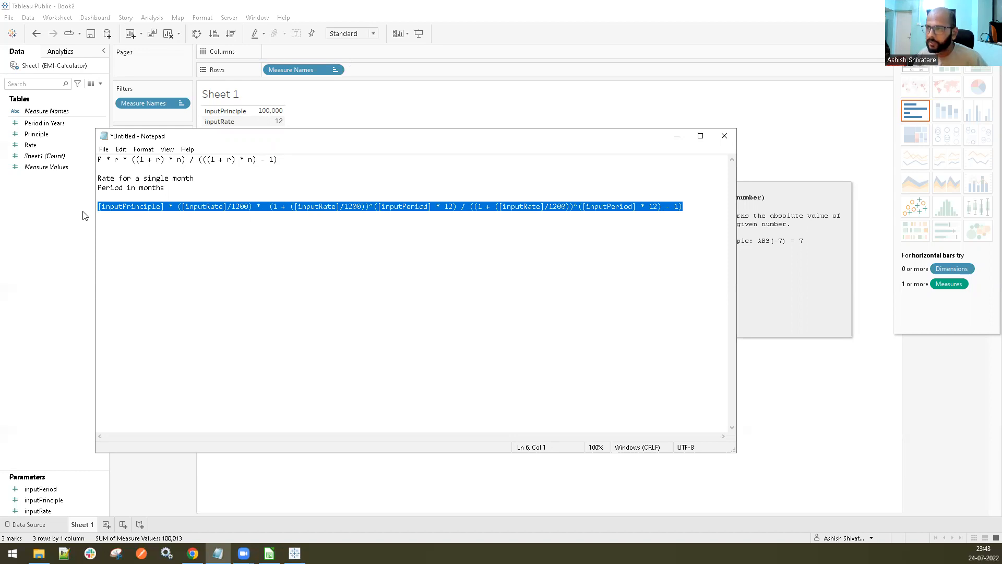
left_click(677, 135)
left_click(446, 237)
key("ctrl+v")
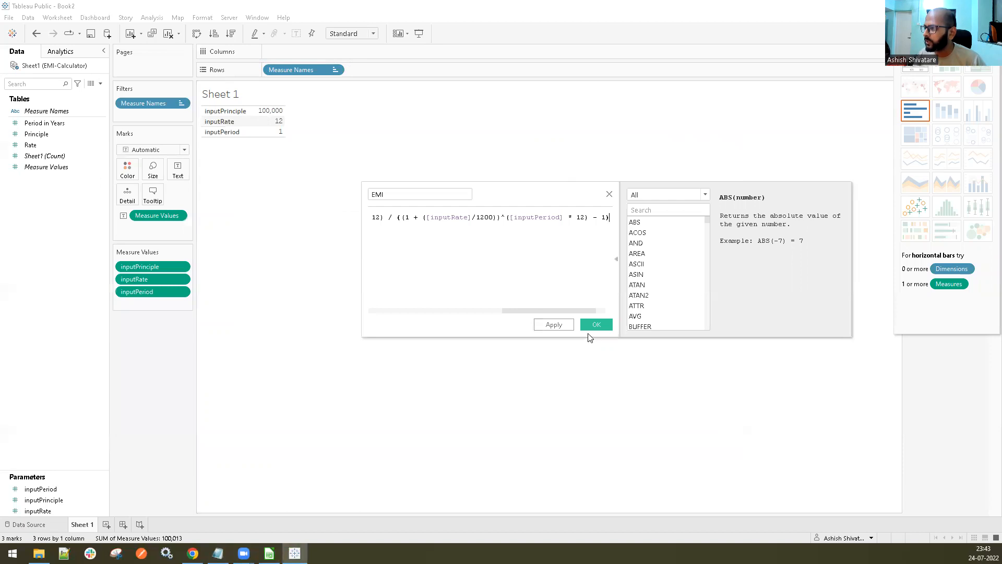
left_click(567, 326)
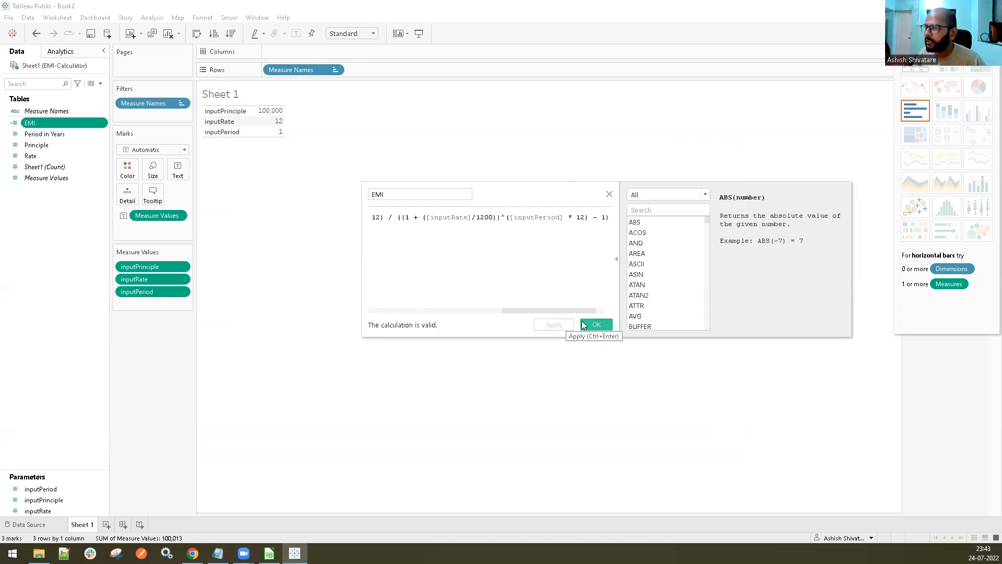
left_click(585, 324)
Add the EMI field to the text table as a row below inputPeriod, undoing a misplaced drop on the columns
left_click_drag(47, 122, 280, 132)
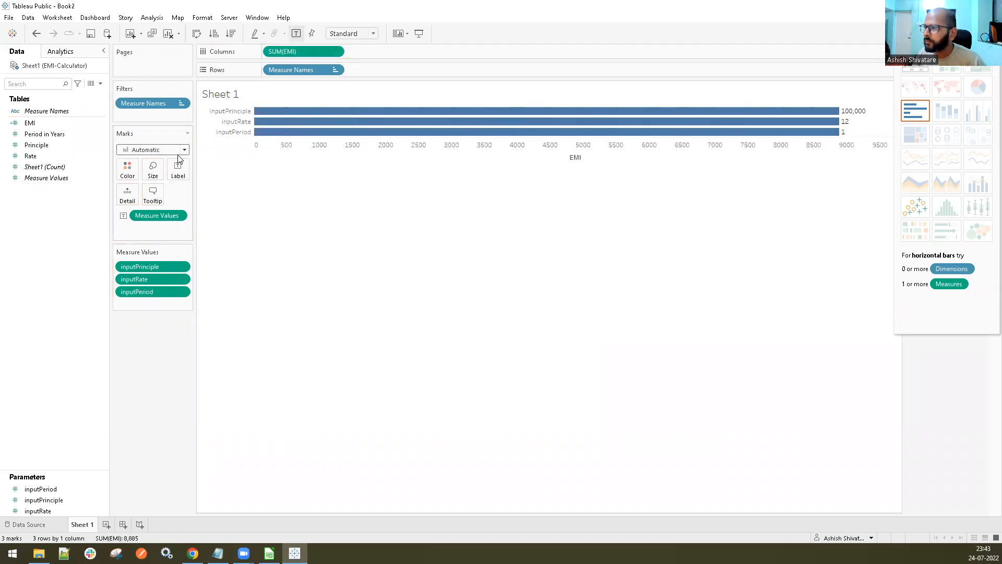
key("ctrl+z")
left_click_drag(51, 121, 271, 131)
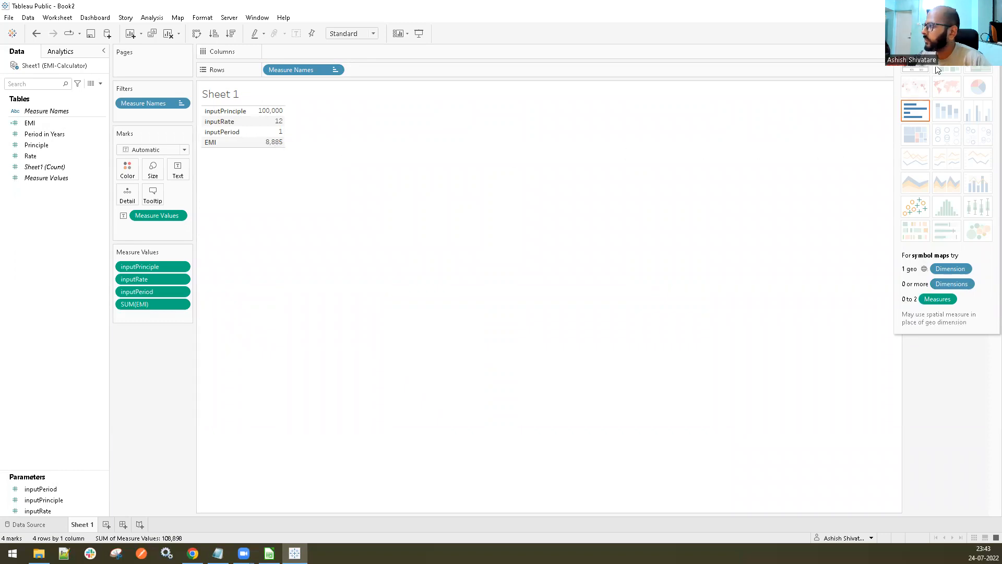
Close the Show Me chart gallery so the parameter controls are uncovered
left_click(976, 34)
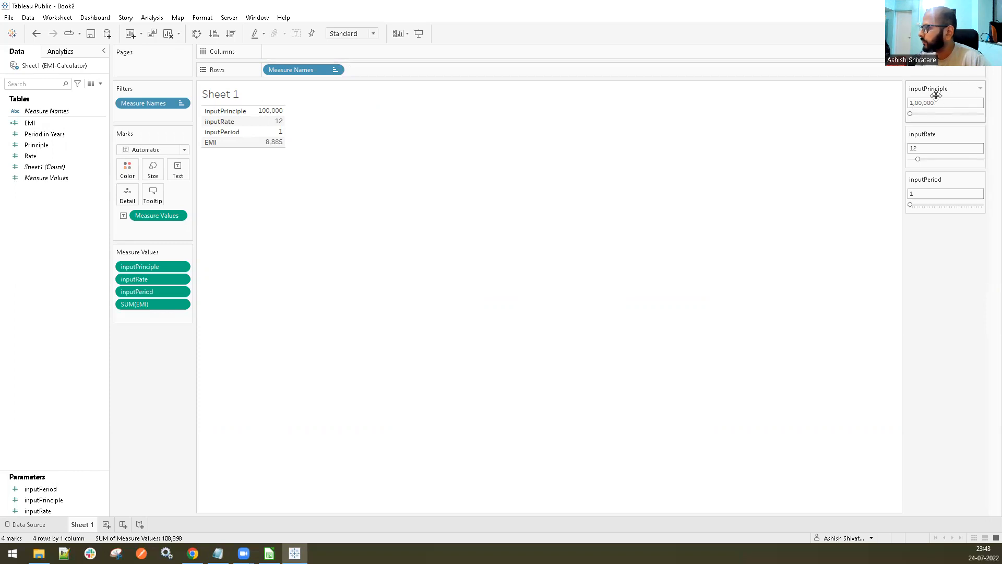
left_click(979, 88)
left_click(949, 100)
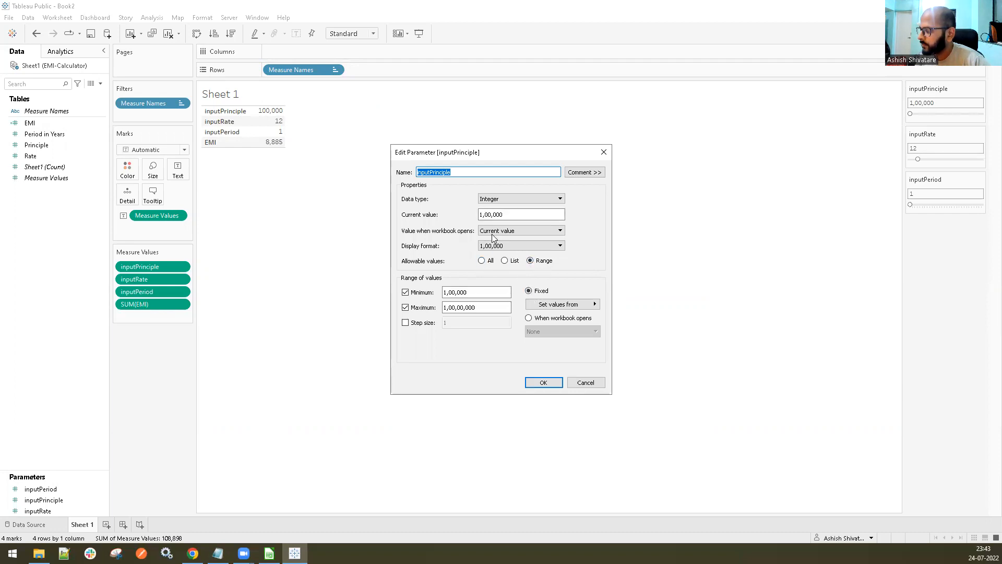
left_click(585, 383)
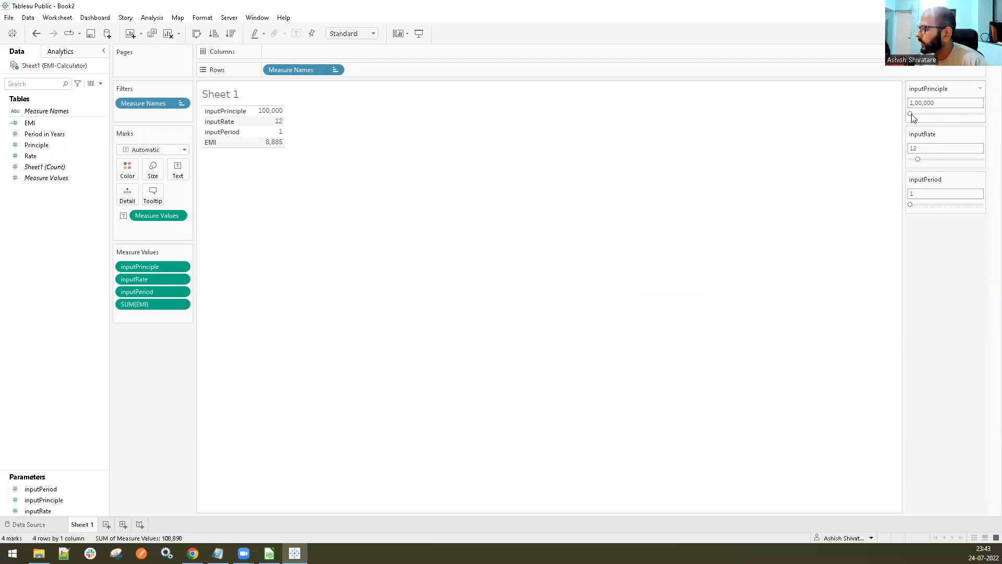
left_click_drag(913, 113, 910, 113)
Edit the inputPrinciple parameter so that its allowable values are All instead of a range
left_click(980, 88)
left_click(960, 102)
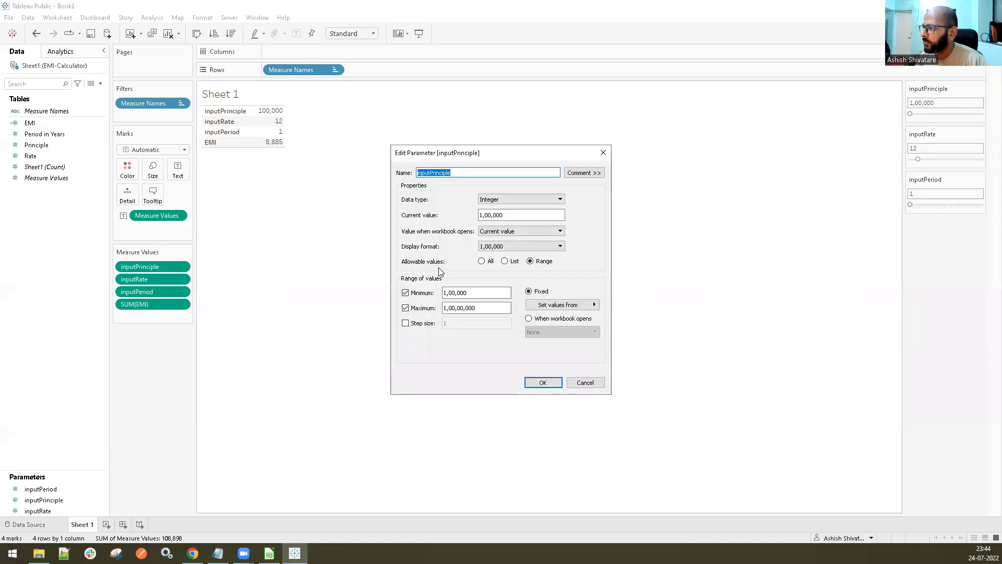
left_click(482, 261)
left_click(543, 383)
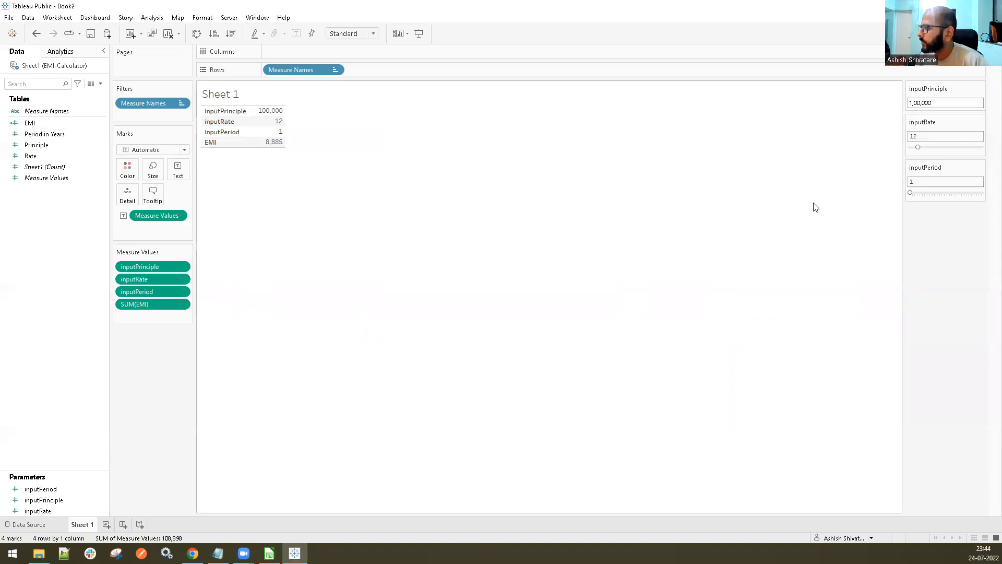
Set the inputPrinciple control to 2,00,000 and the inputRate control to 8
left_click(910, 103)
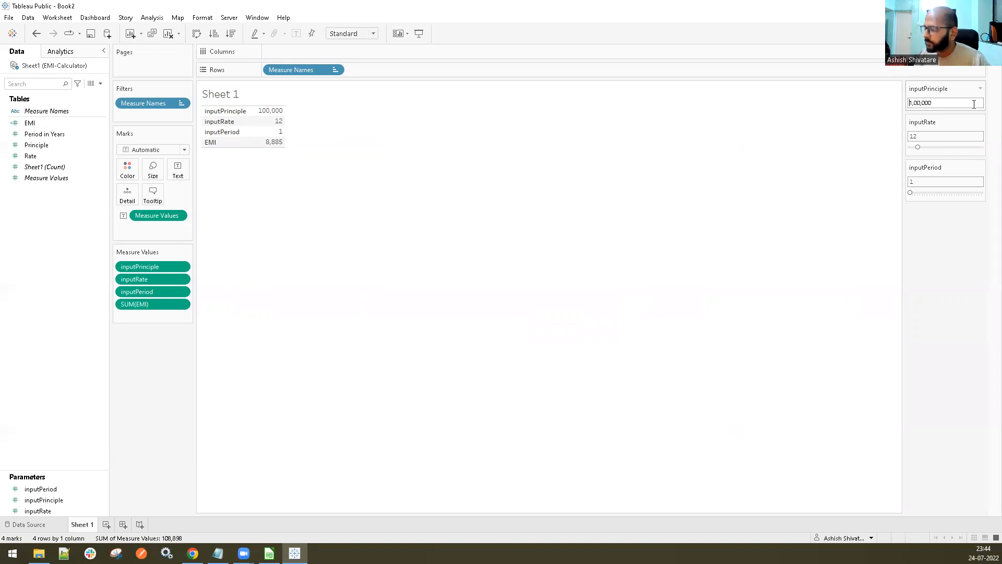
key("BackSpace")
type("2")
key("Return")
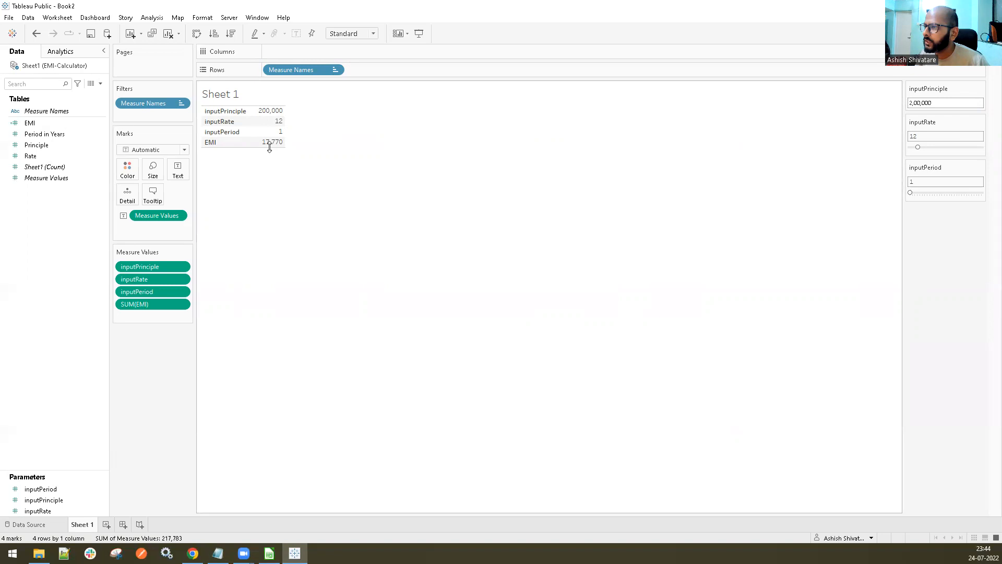
mouse_move(268, 149)
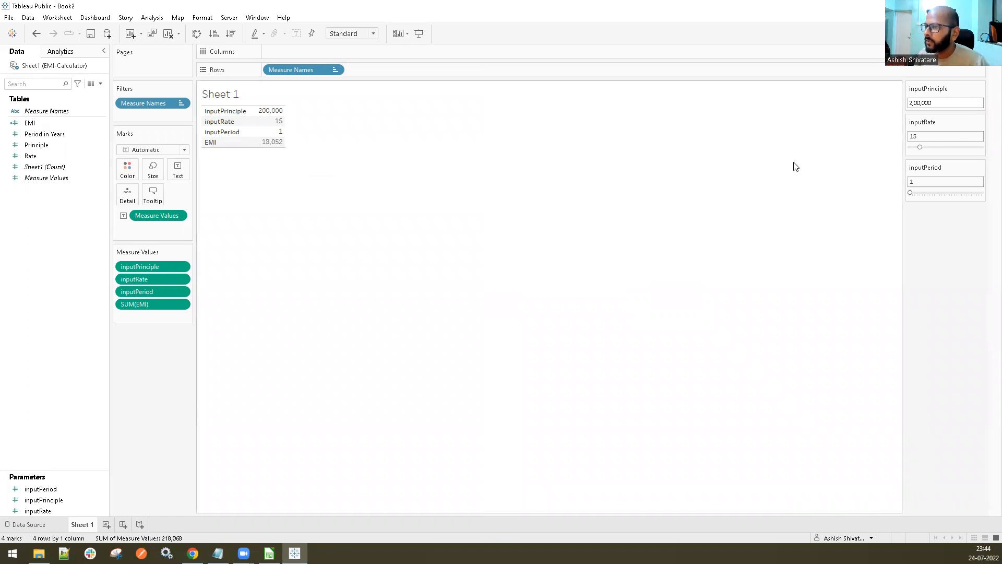
left_click_drag(921, 149, 915, 148)
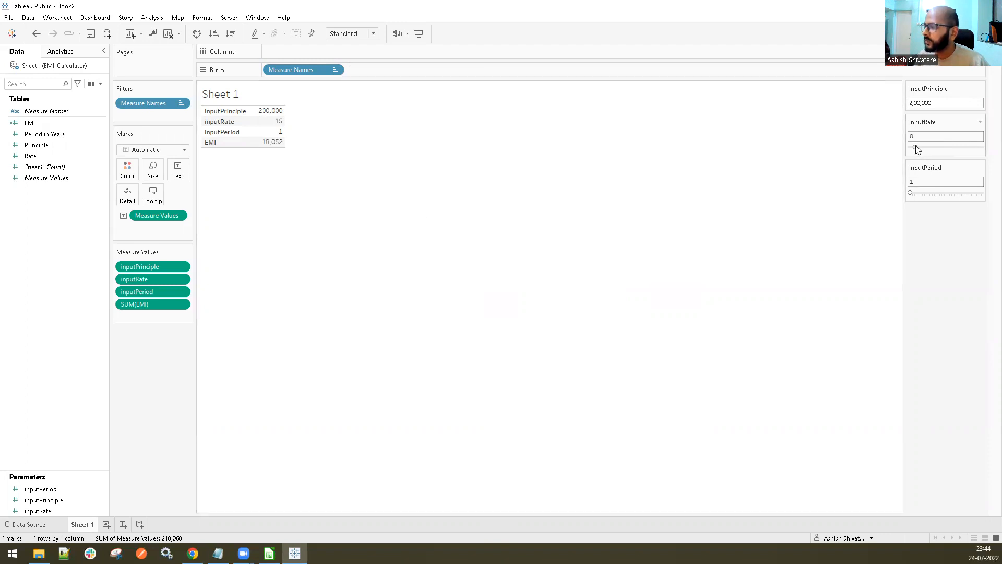
Replace the sheet name placeholder in the worksheet title with EMI CALCULATOR
double_click(233, 94)
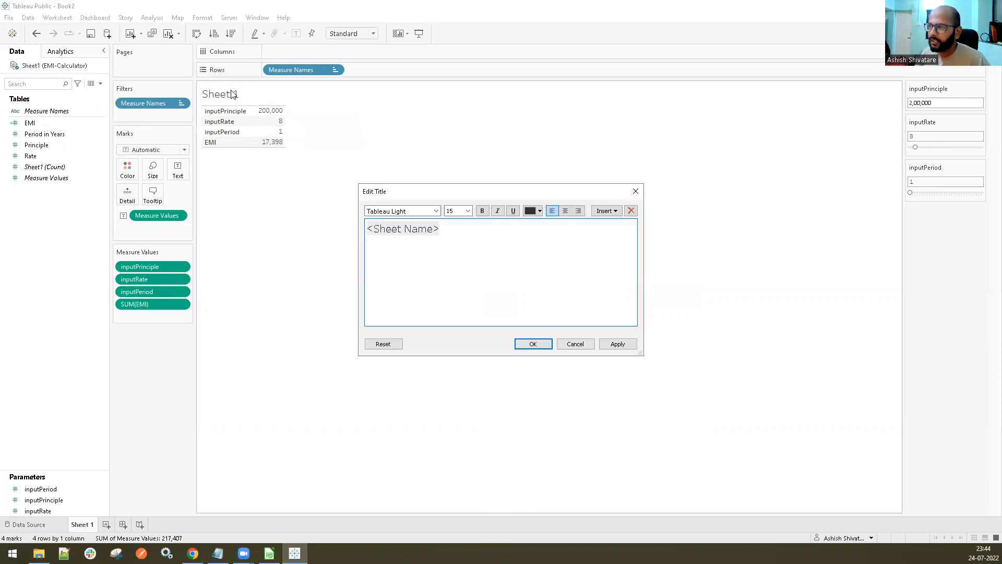
type("EMI CAL")
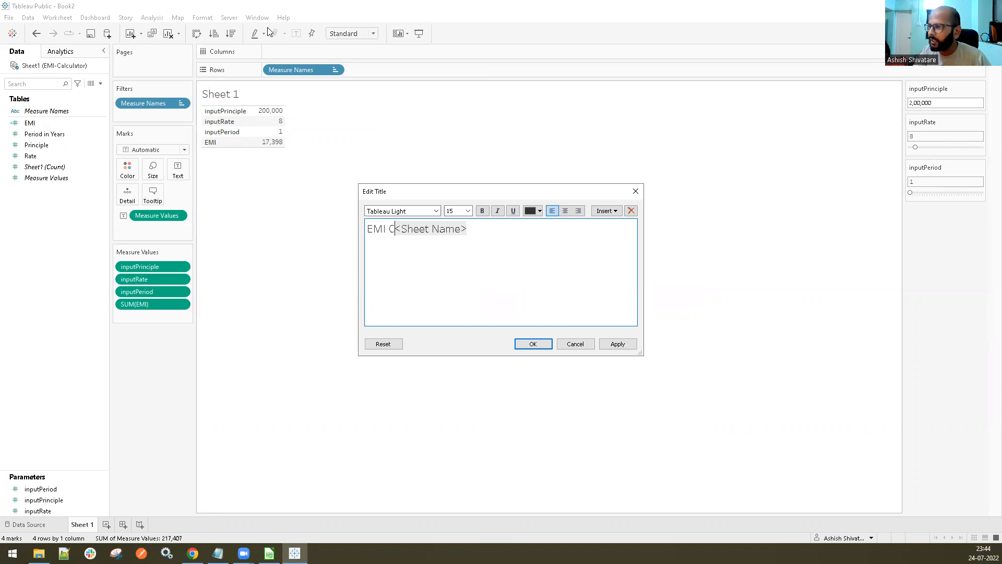
type("CULATOR")
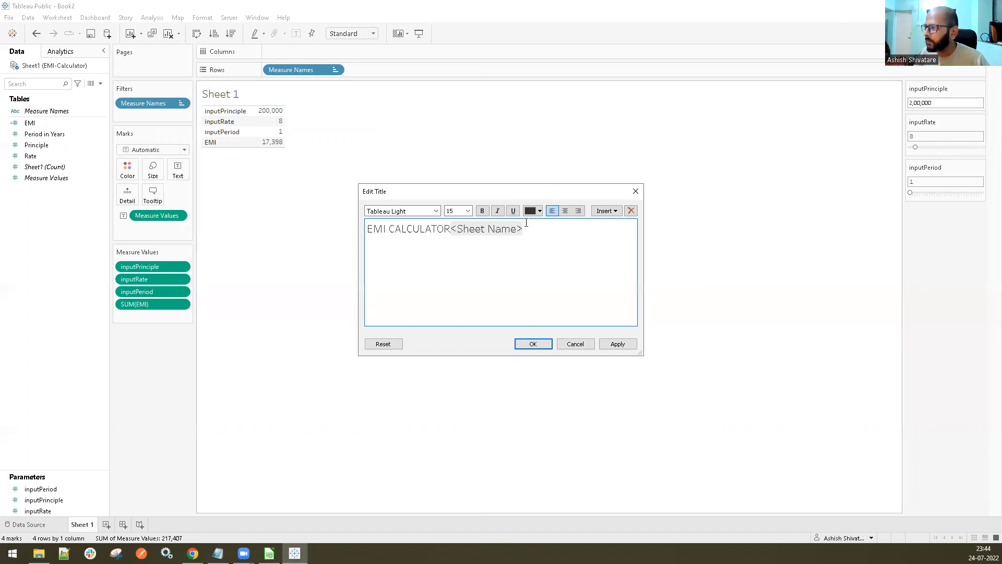
left_click_drag(507, 230, 445, 230)
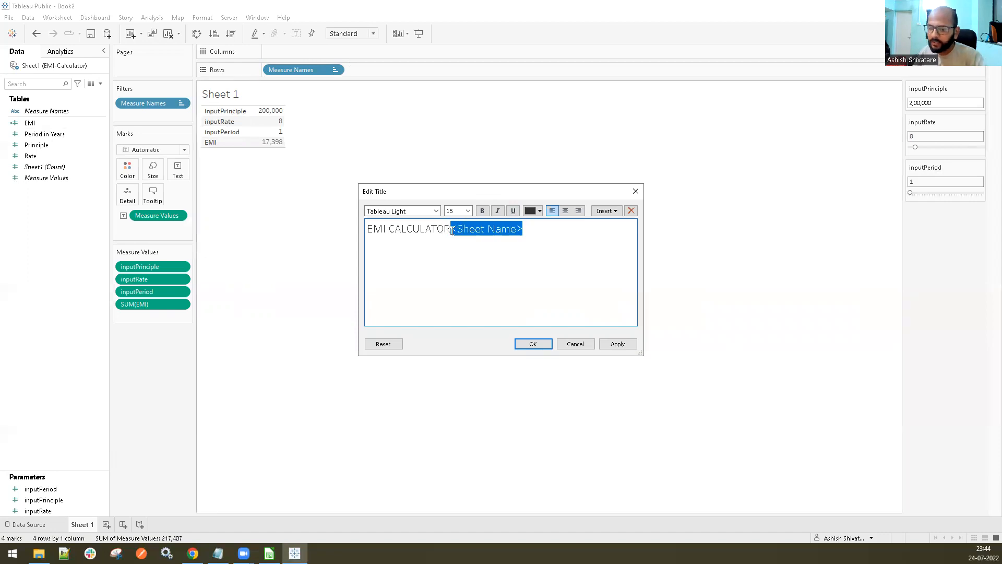
key("BackSpace")
left_click(602, 342)
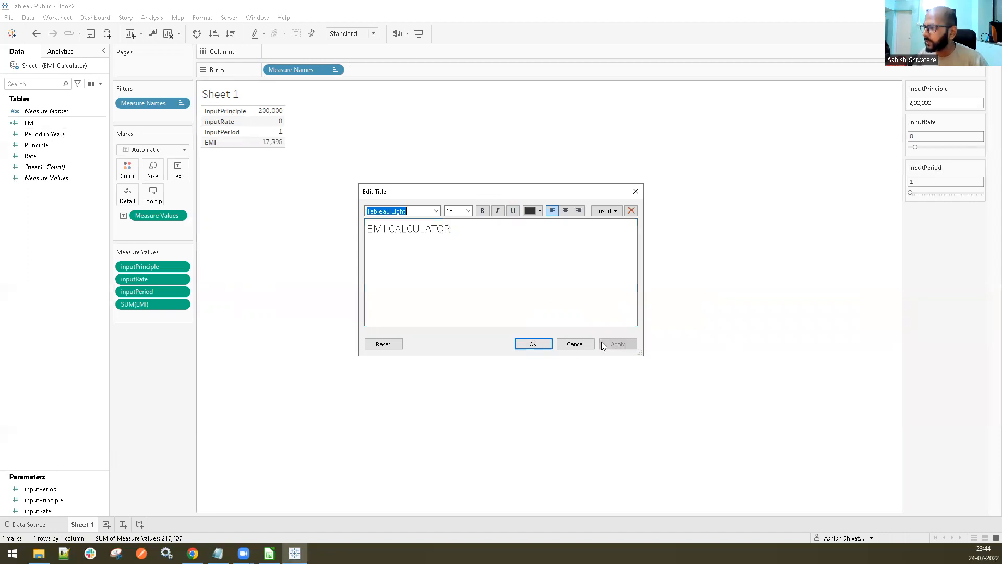
left_click(530, 342)
Change the alias of the inputPrinciple row in the table to Principle Amount
left_click(215, 111)
right_click(215, 110)
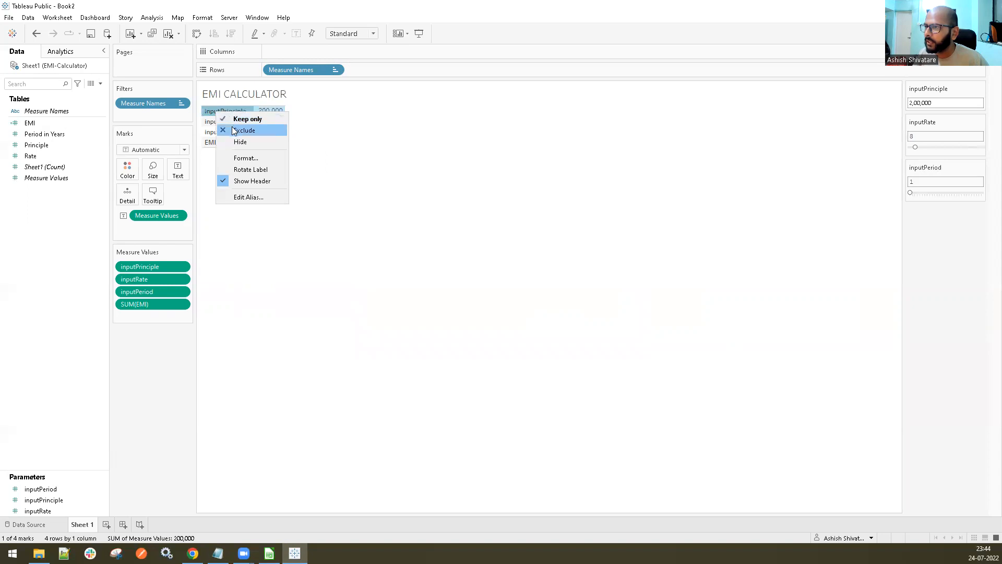
left_click(244, 200)
left_click(431, 268)
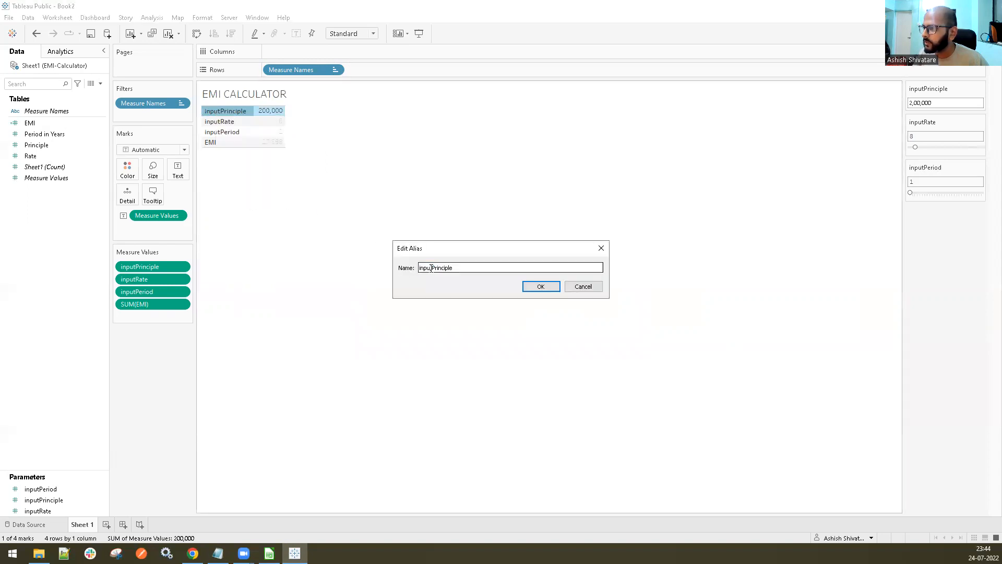
key("BackSpace")
key("BackSpace")
key("BackSpace")
key("BackSpace")
key("BackSpace")
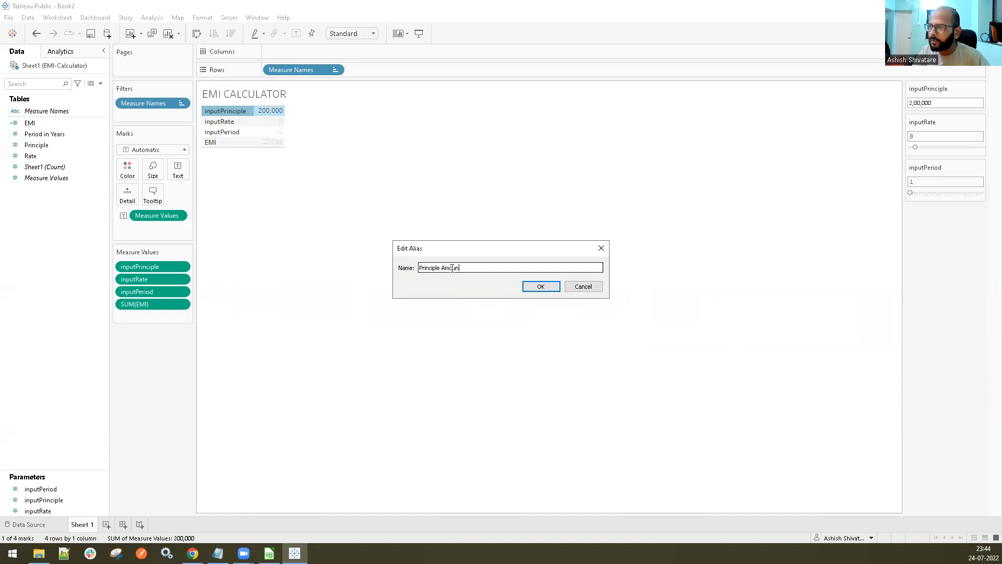
left_click(540, 286)
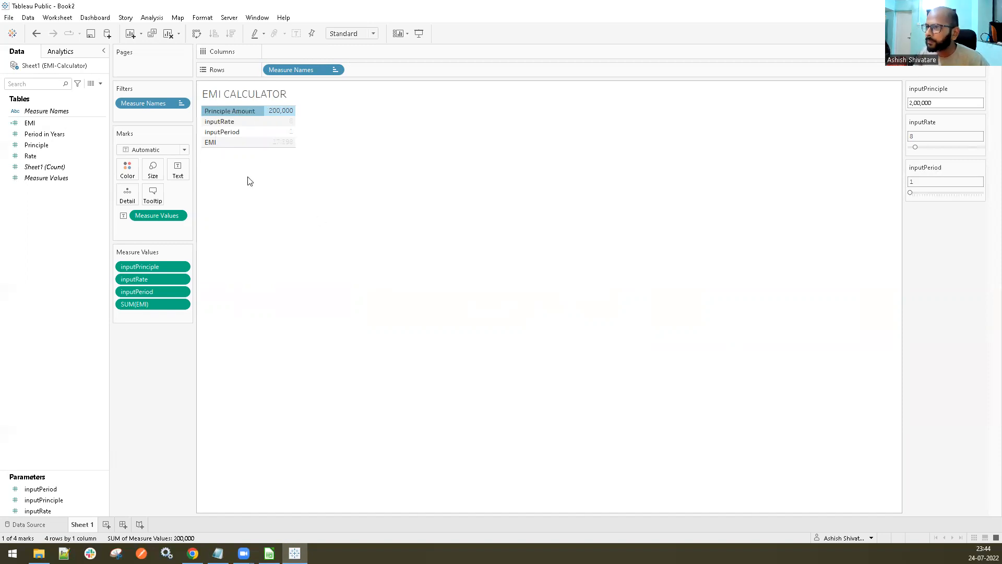
Change the alias of the inputRate row in the table to Rate
right_click(235, 120)
left_click(264, 205)
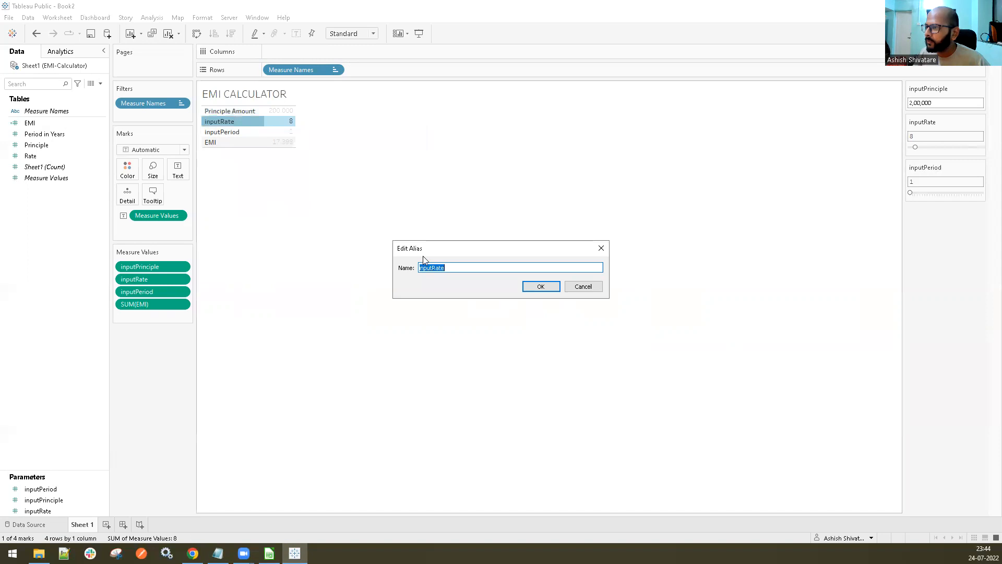
type("A")
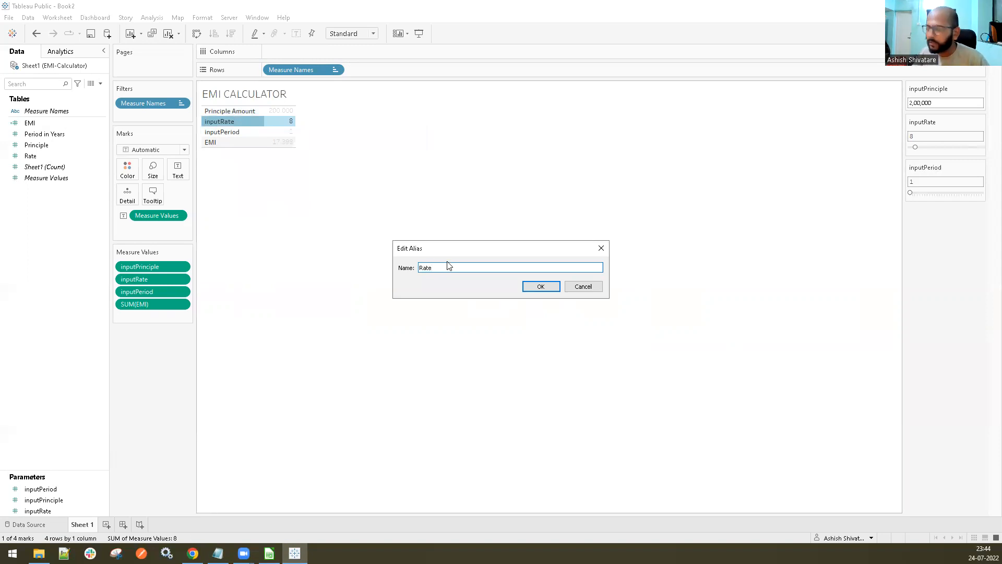
type("ate")
left_click(540, 287)
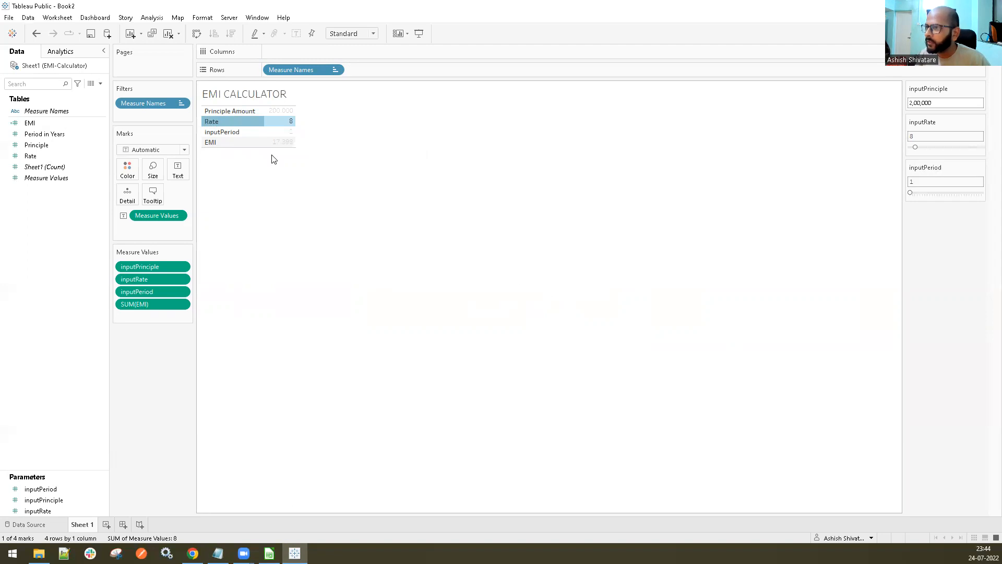
Change the alias of the inputPeriod row in the table to Period in Years
left_click(238, 134)
right_click(238, 132)
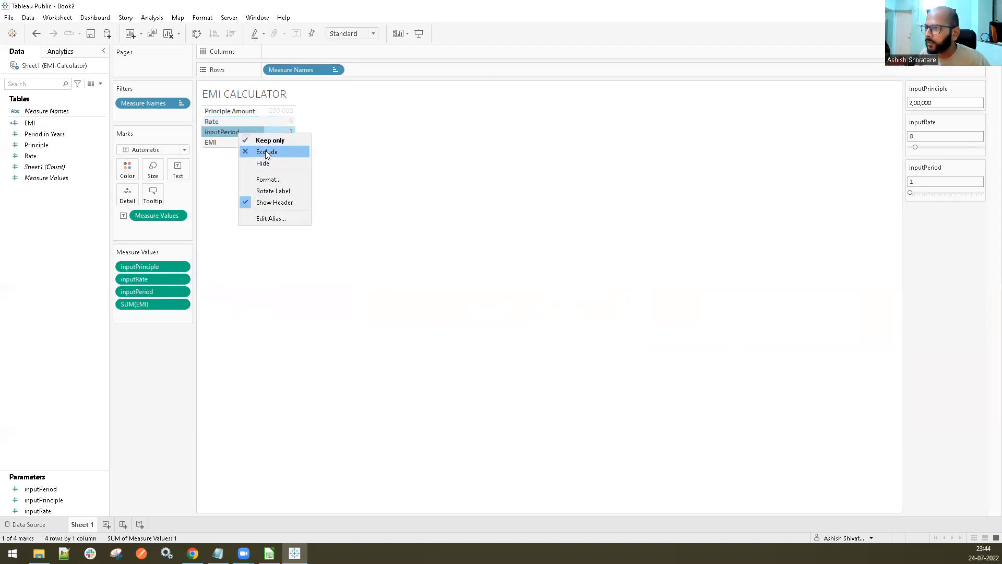
left_click(268, 220)
type("Period in")
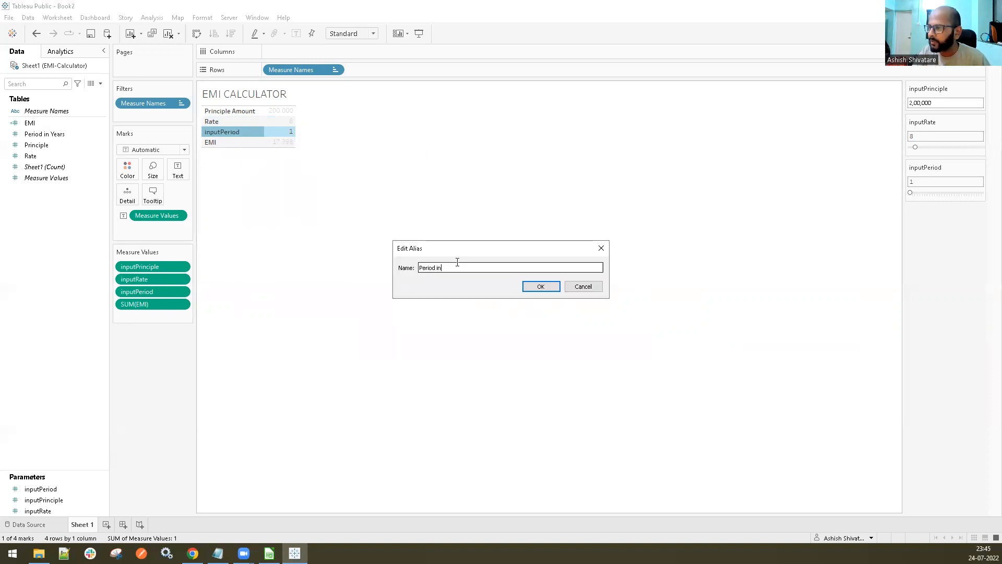
type(" Years")
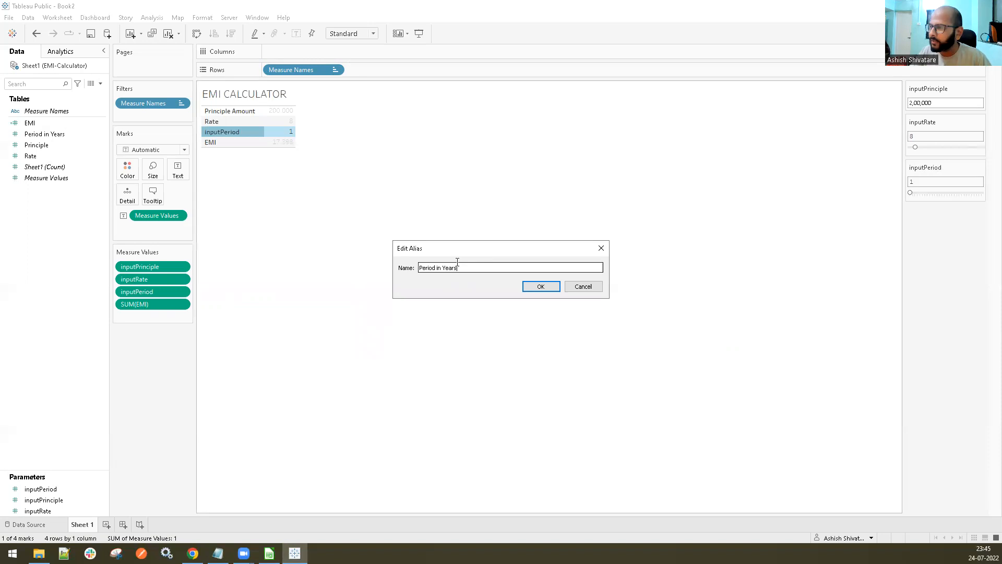
left_click(544, 287)
Extend the alias of the Rate row in the table to Rate (Percentage)
left_click(233, 122)
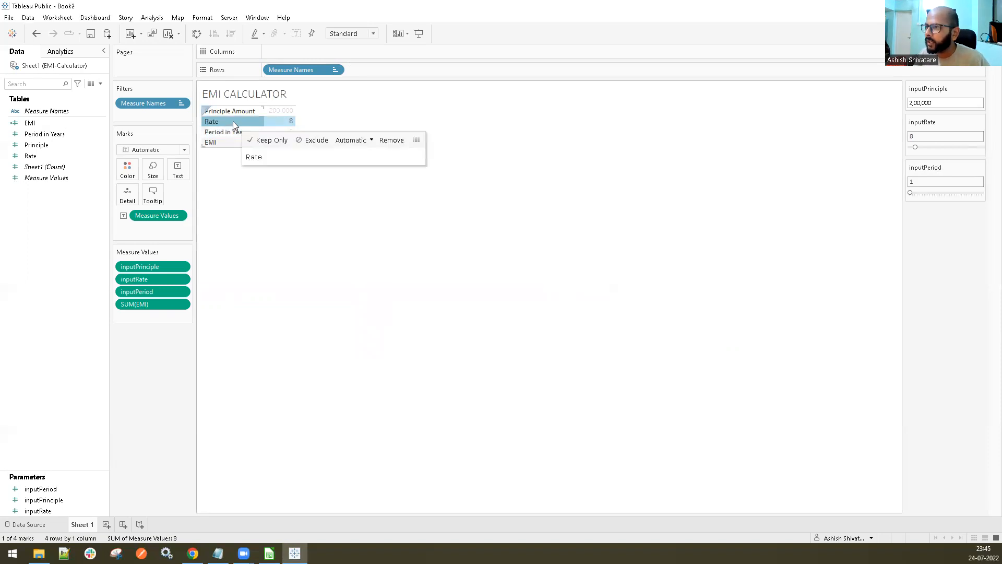
right_click(233, 121)
left_click(266, 208)
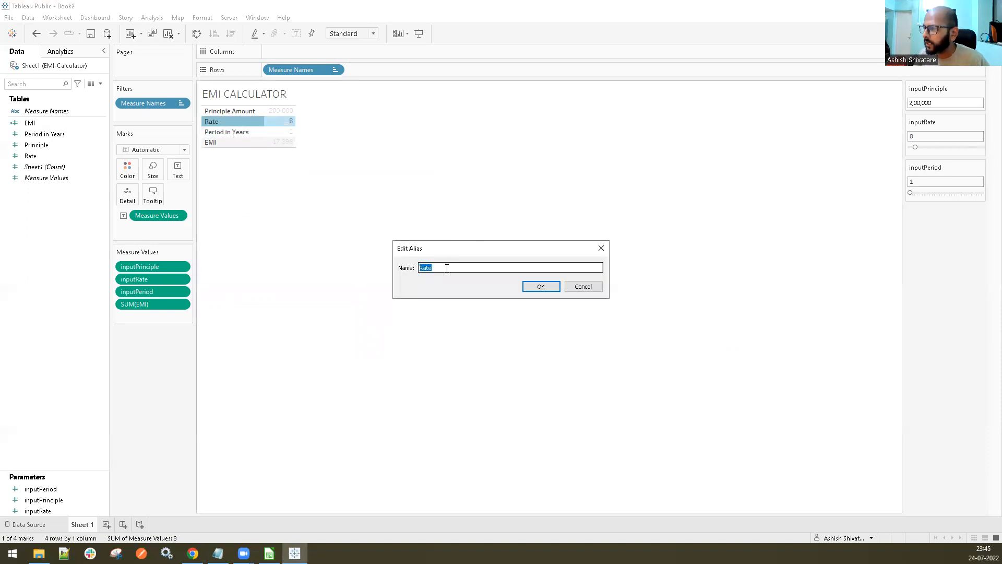
type("in Percentage")
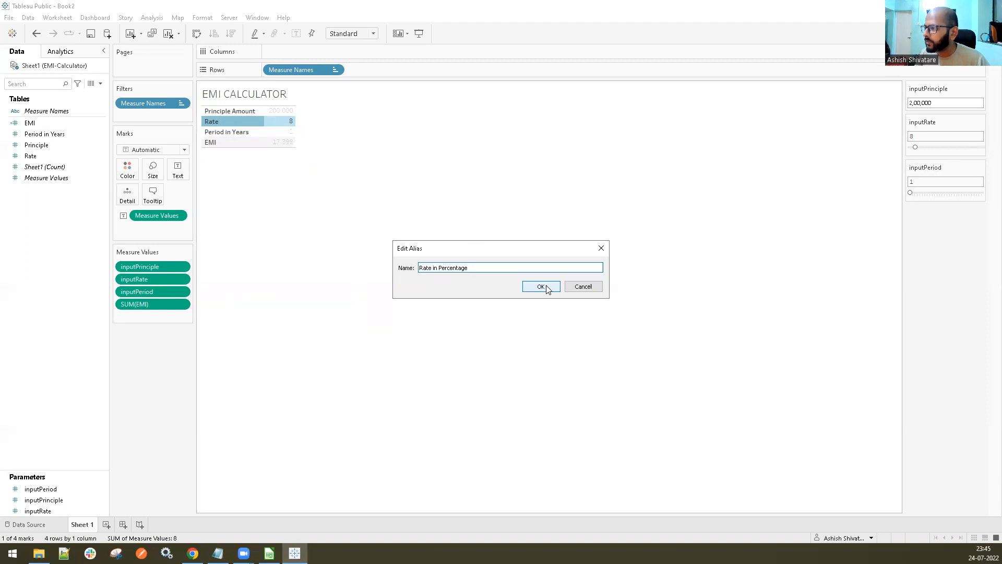
left_click(438, 268)
key("BackSpace")
key("BackSpace")
type("(")
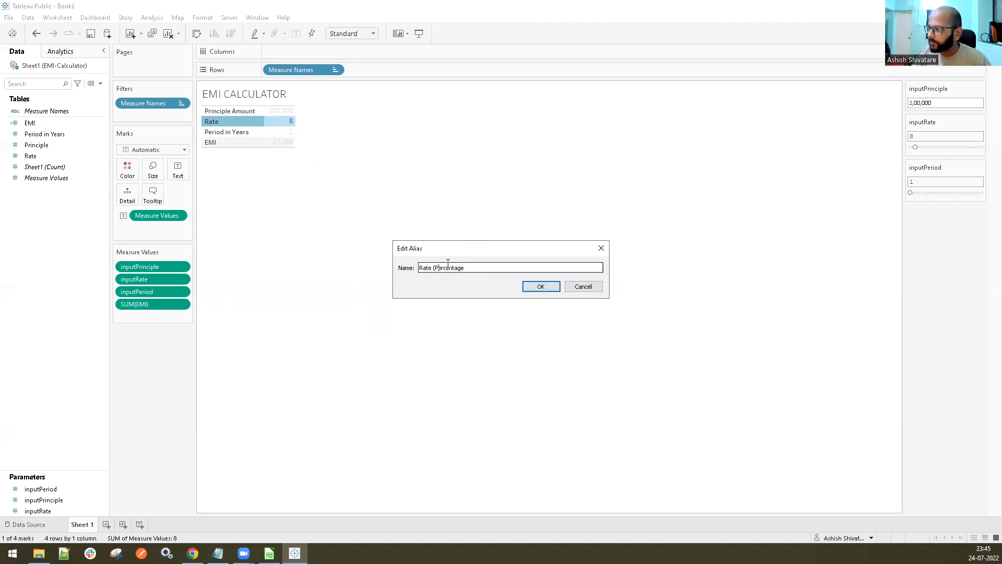
key("End")
type(")")
left_click(541, 287)
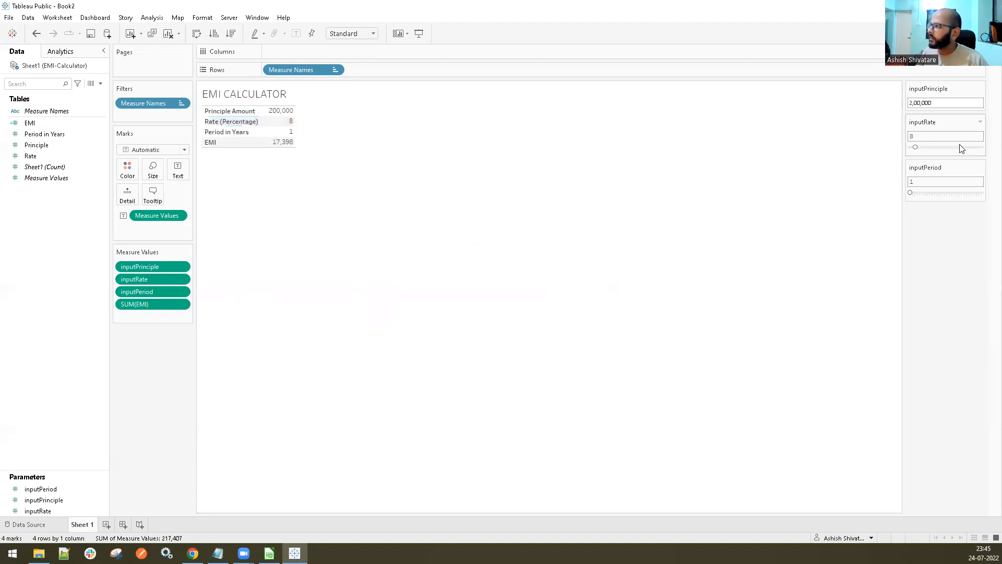
Change the title of the inputPrinciple parameter control to Principle Amount
left_click(981, 88)
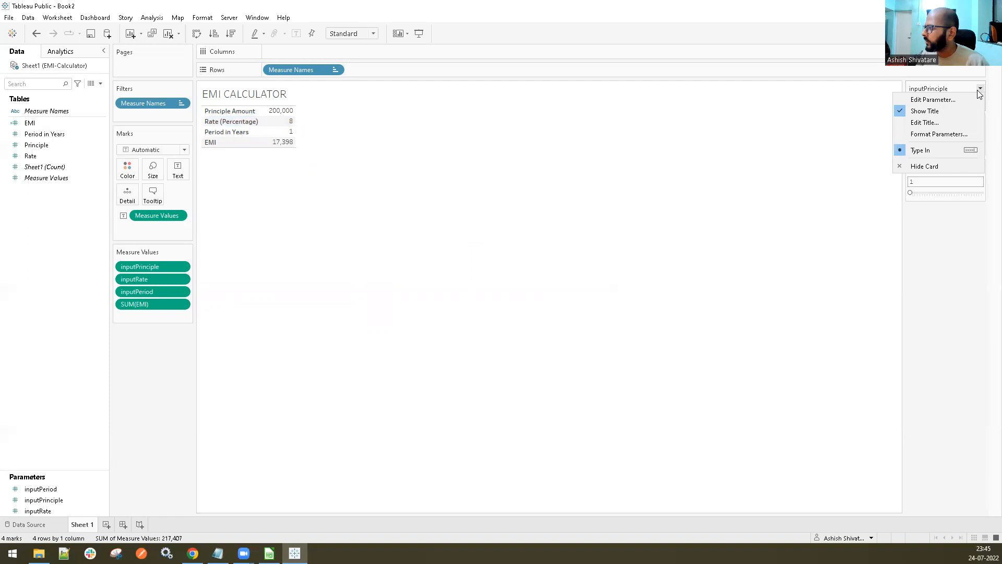
left_click(925, 122)
left_click_drag(419, 231, 351, 226)
type("Principl")
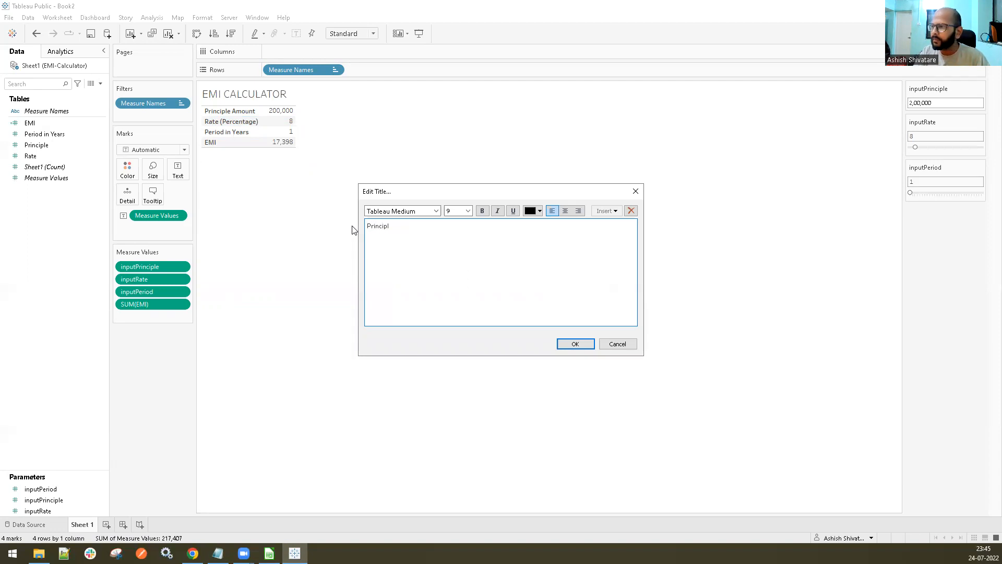
type("e Amo")
key("BackSpace")
type("mount")
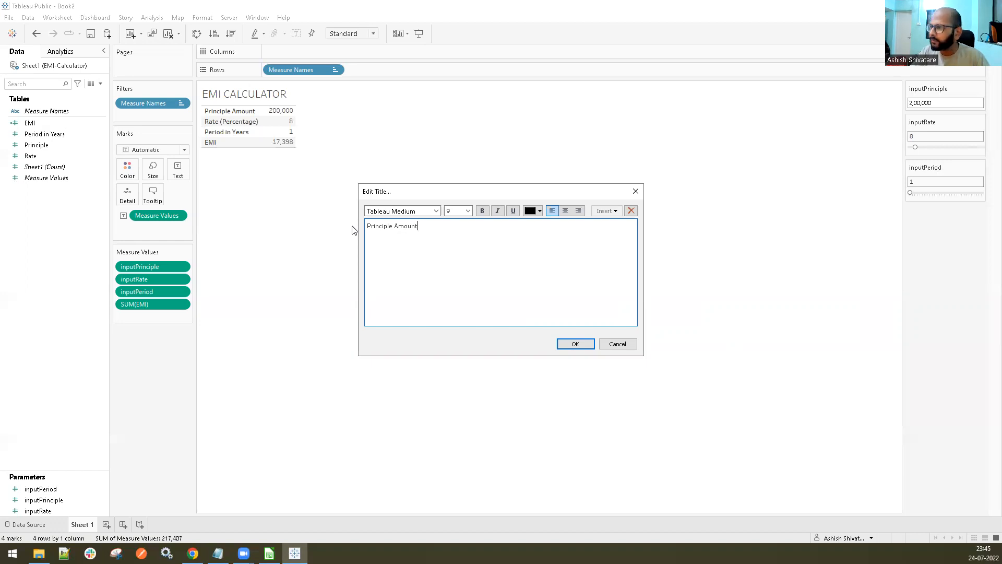
left_click(577, 344)
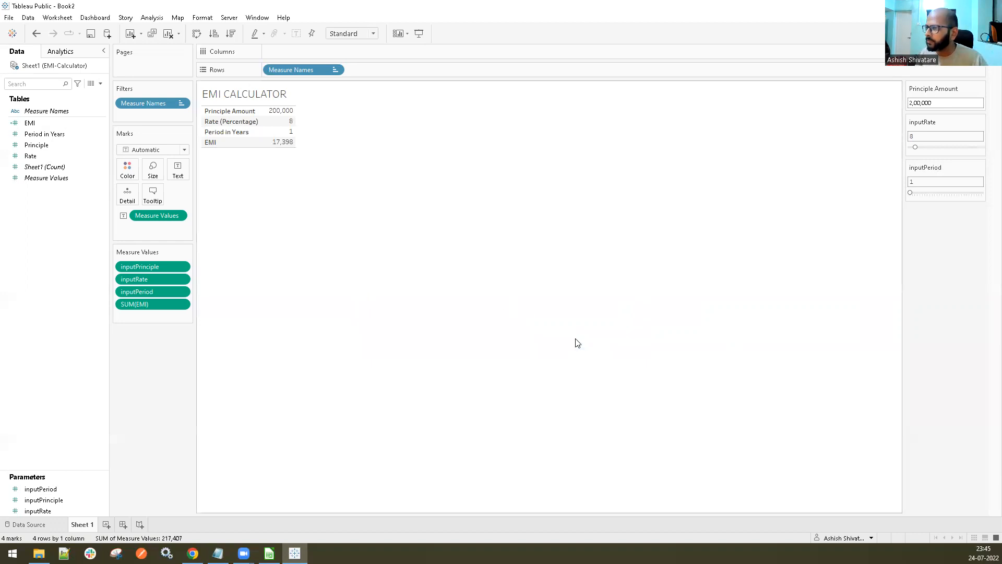
Change the title of the inputRate parameter control to Rate (%)
left_click(981, 122)
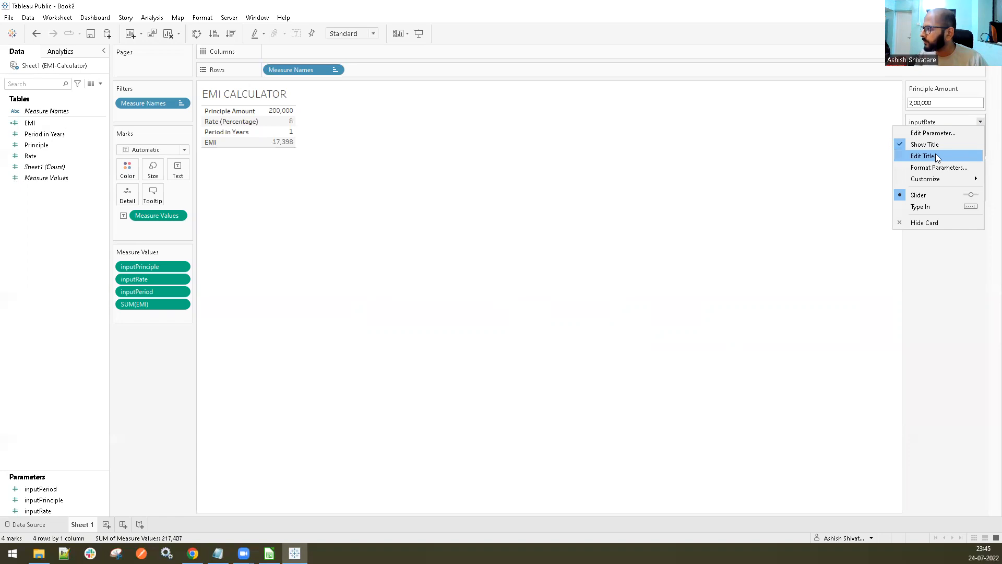
left_click(936, 156)
left_click_drag(382, 230, 346, 232)
key("BackSpace")
left_click(431, 226)
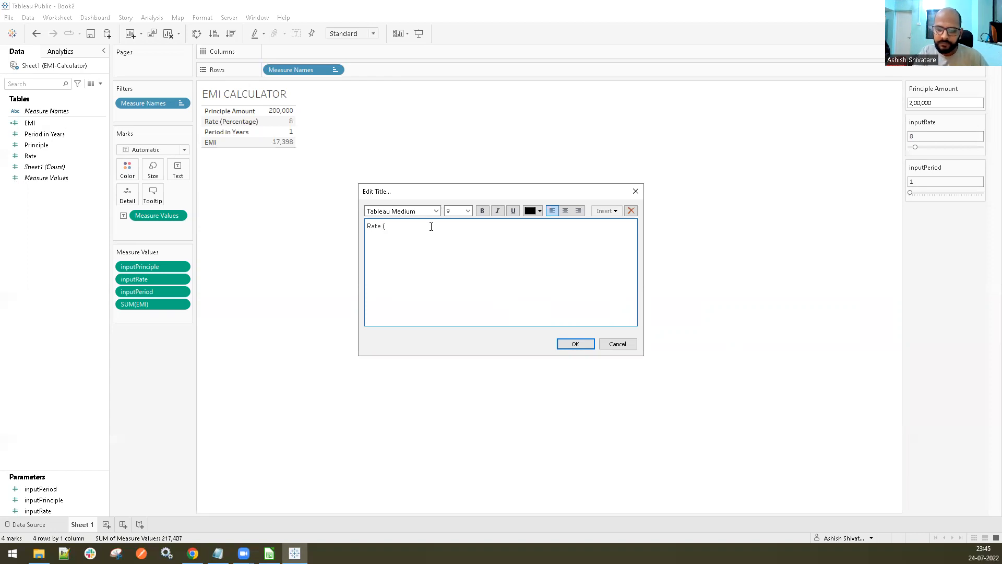
left_click(574, 343)
Change the title of the inputPeriod parameter control to Period (Years)
left_click(978, 169)
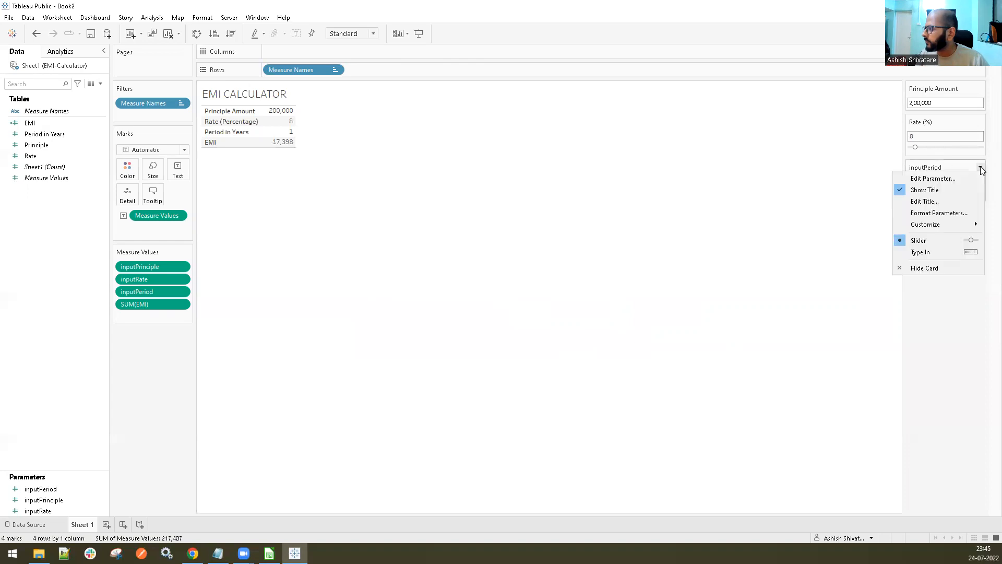
left_click(937, 201)
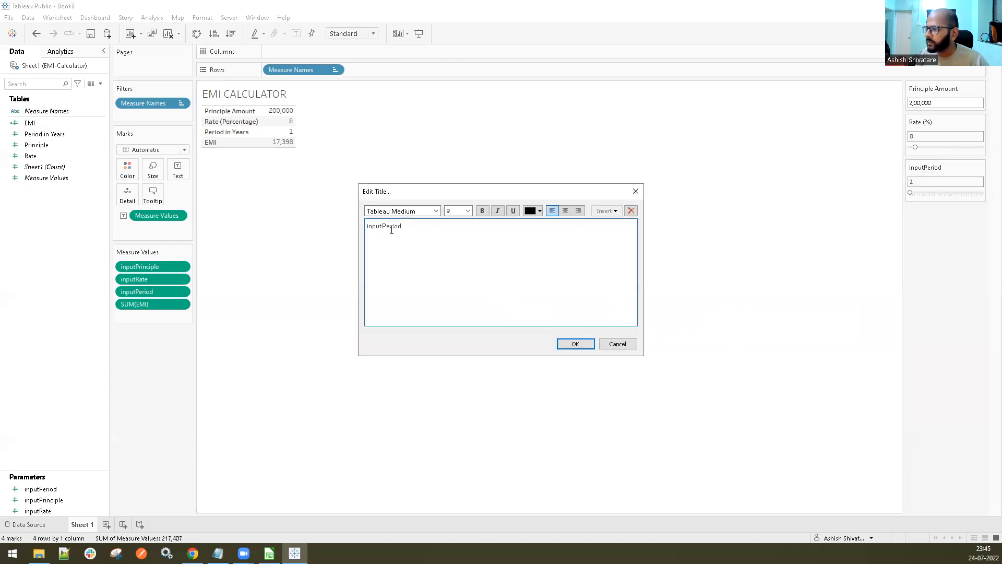
left_click_drag(383, 226, 344, 226)
key("BackSpace")
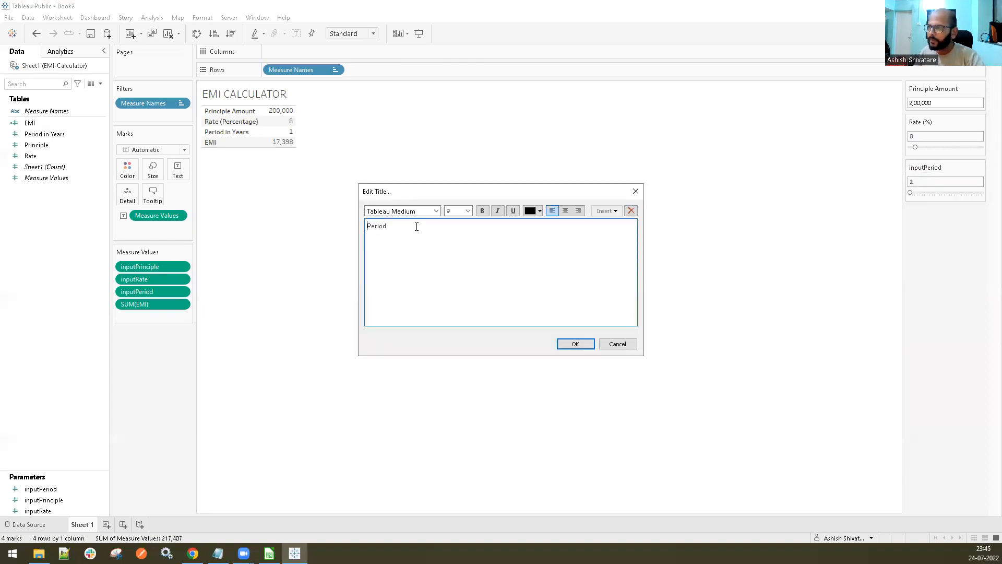
type("Years")
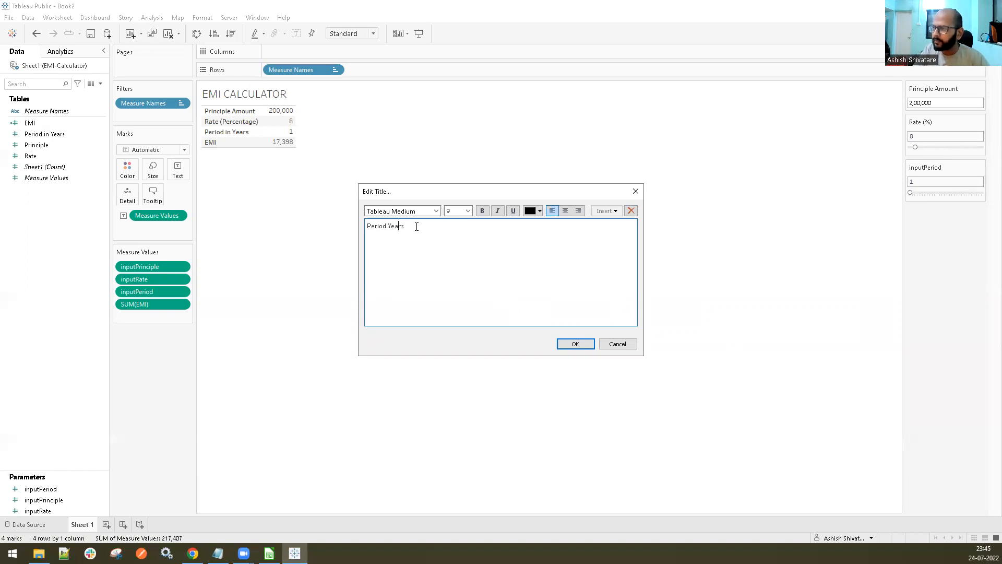
type("(")
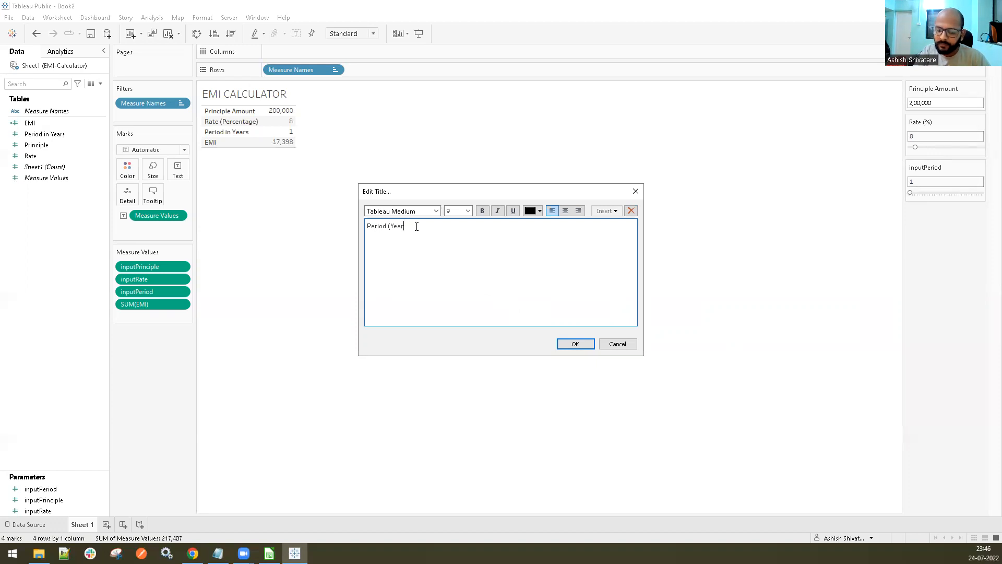
left_click(575, 344)
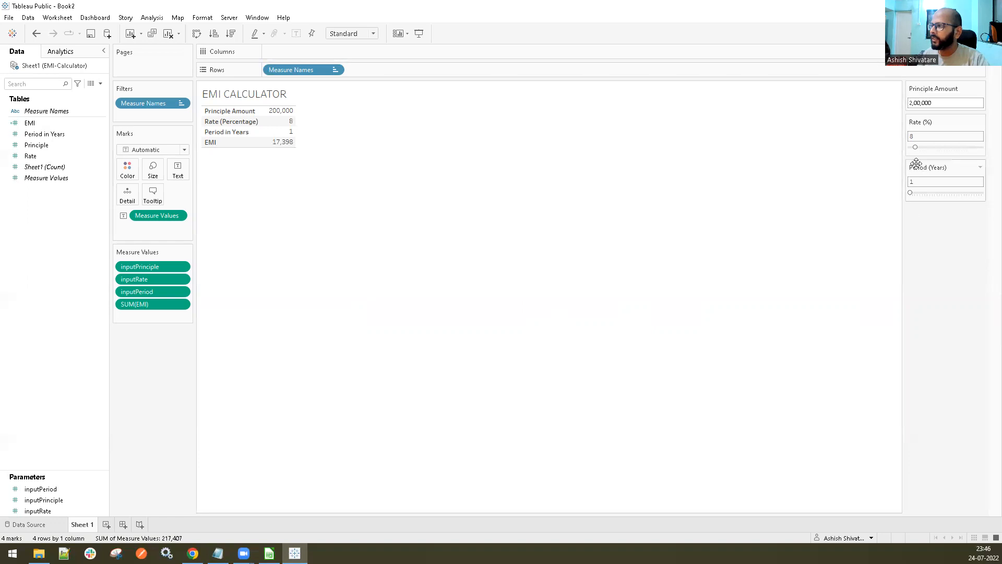
Set the Rate (%) parameter to 1 with its slider
left_click_drag(916, 149, 891, 152)
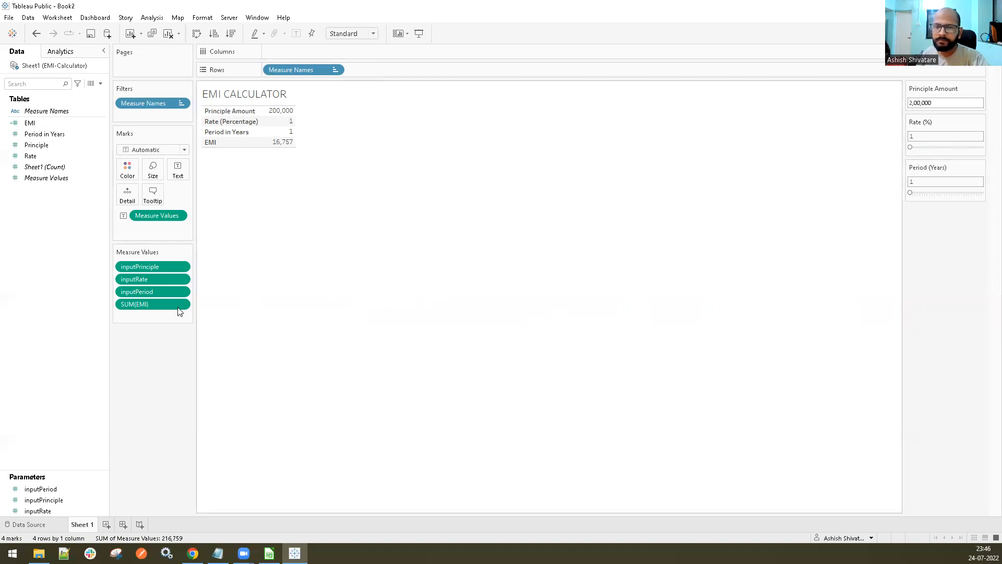